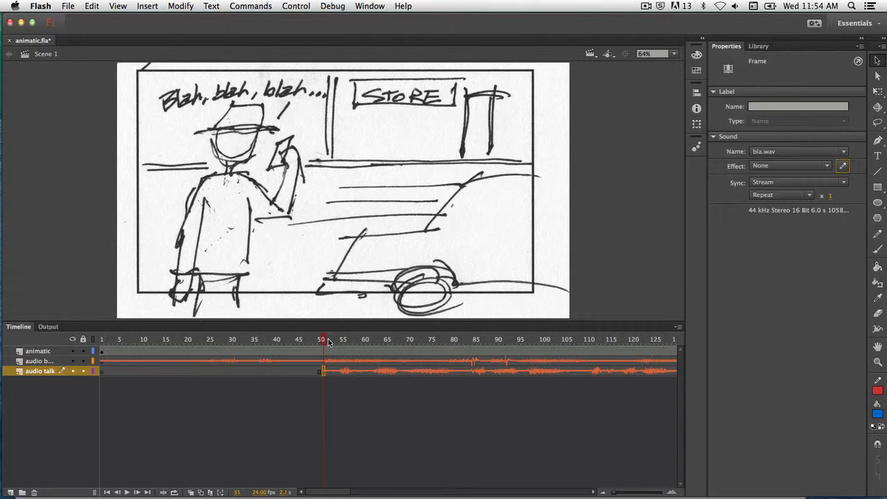
# - Try lowering both channels of the volume envelope for cars.wav at frame 1 of the background audio layer
pyautogui.moveTo(324, 340)
pyautogui.mouseDown()
pyautogui.moveTo(275, 347)
pyautogui.moveTo(366, 348)
pyautogui.moveTo(313, 348)
pyautogui.moveTo(341, 352)
pyautogui.moveTo(313, 351)
pyautogui.moveTo(322, 356)
pyautogui.mouseUp()
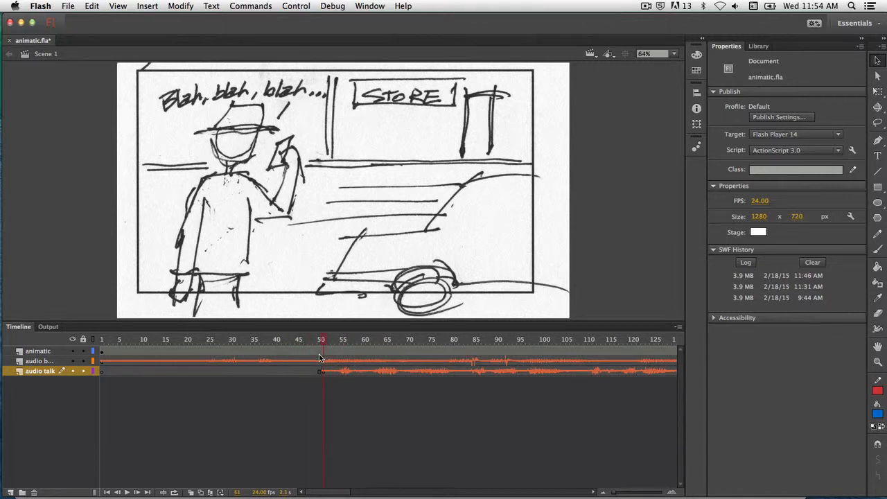
pyautogui.click(100, 361)
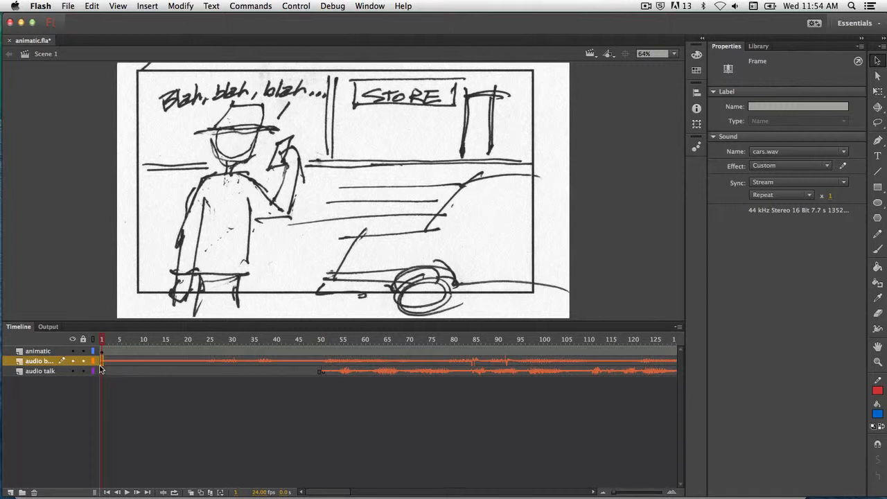
pyautogui.click(842, 167)
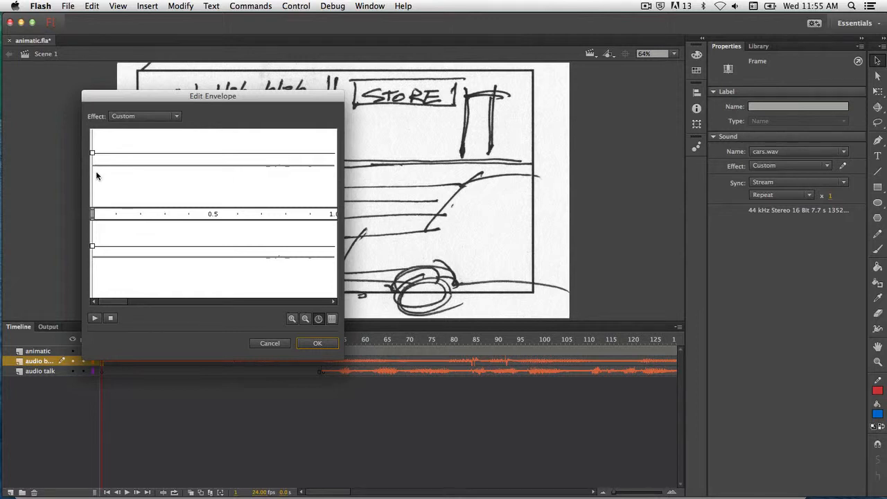
pyautogui.moveTo(93, 153); pyautogui.dragTo(90, 160)
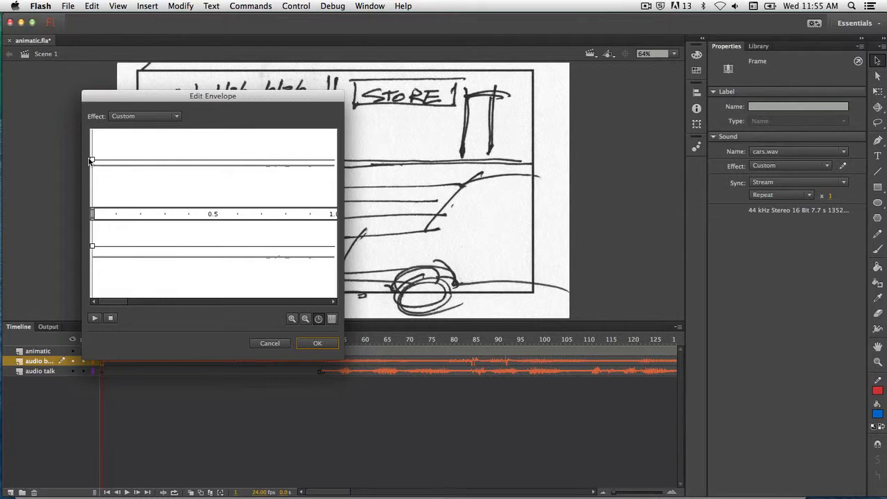
pyautogui.moveTo(91, 247); pyautogui.dragTo(90, 251)
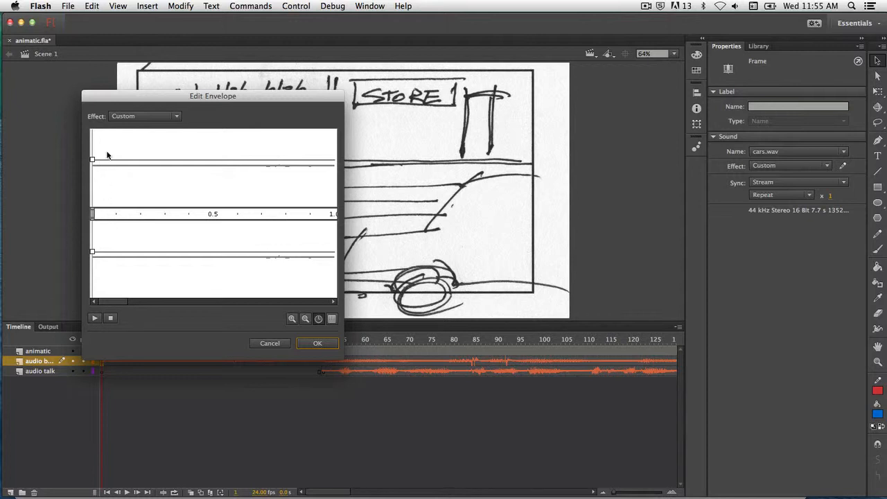
pyautogui.click(277, 342)
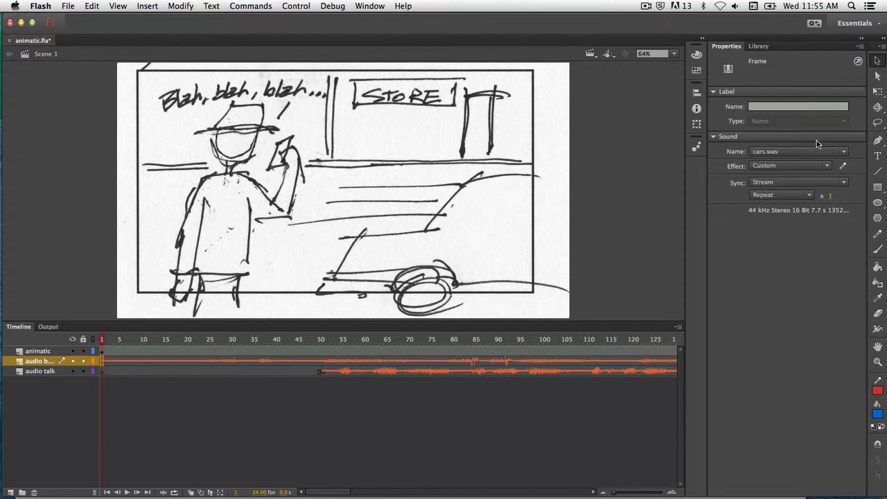
# - Review the list of sounds available for the selected background audio frame and the document's list of scenes
pyautogui.click(799, 153)
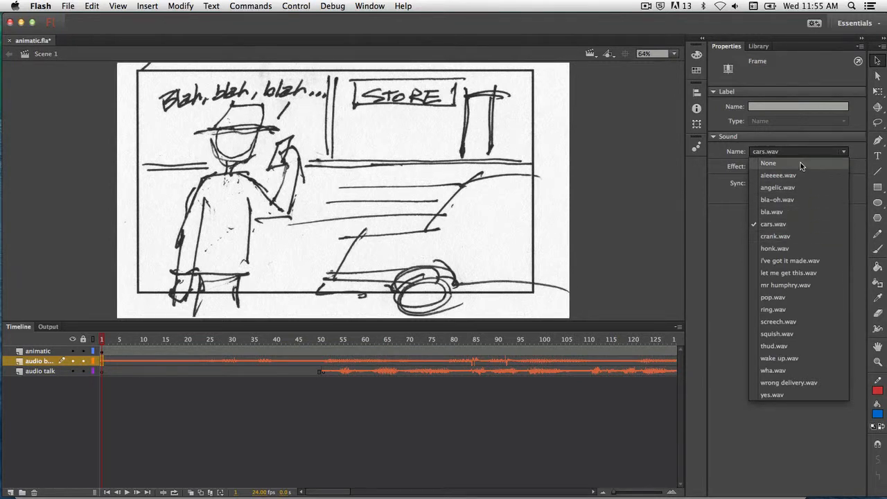
pyautogui.click(814, 223)
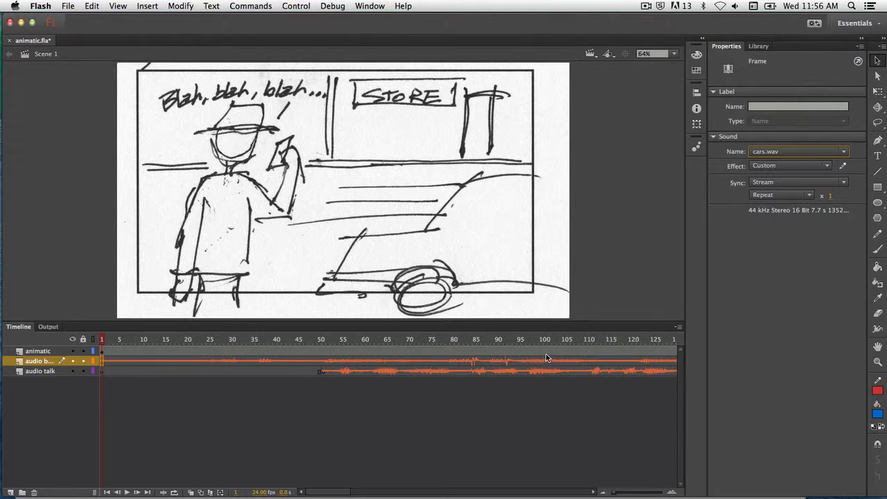
pyautogui.click(590, 55)
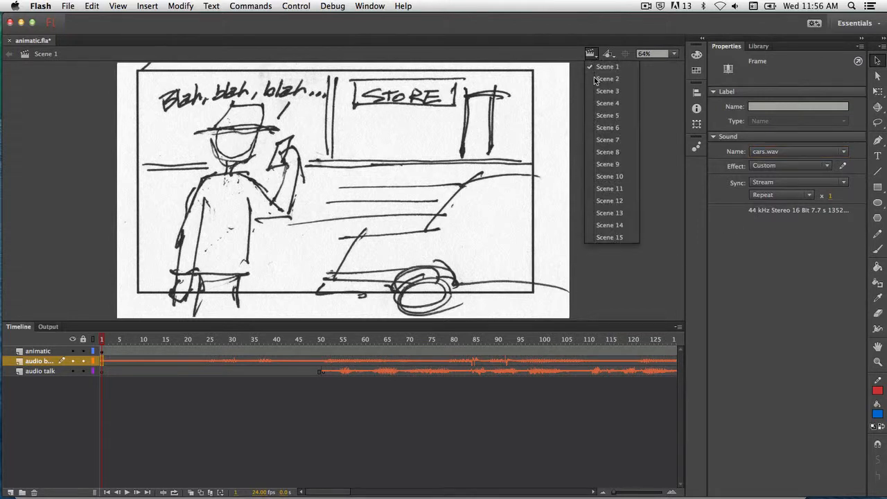
pyautogui.click(591, 56)
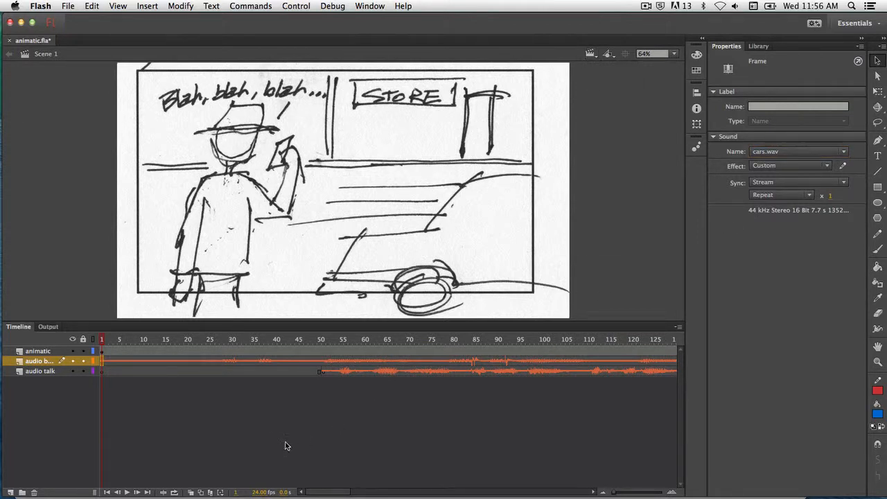
# - Extend the audio talk layer with frames up to frame 238
pyautogui.moveTo(312, 493); pyautogui.dragTo(366, 492)
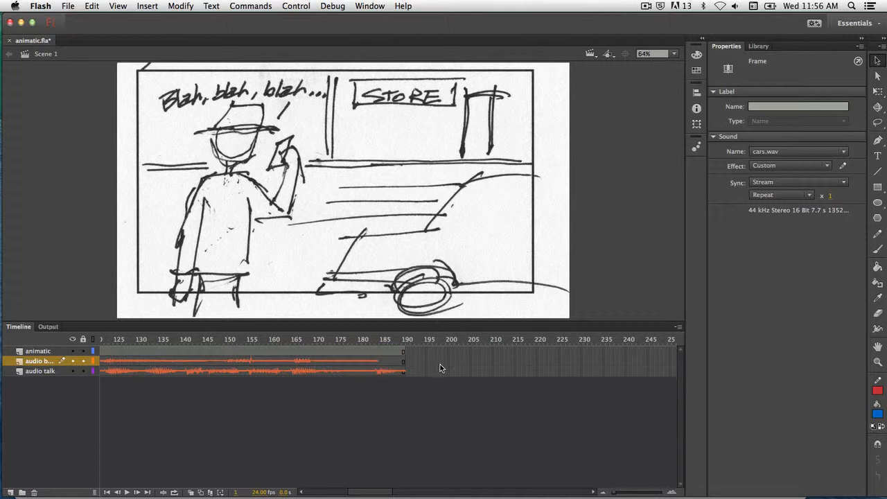
pyautogui.click(616, 372)
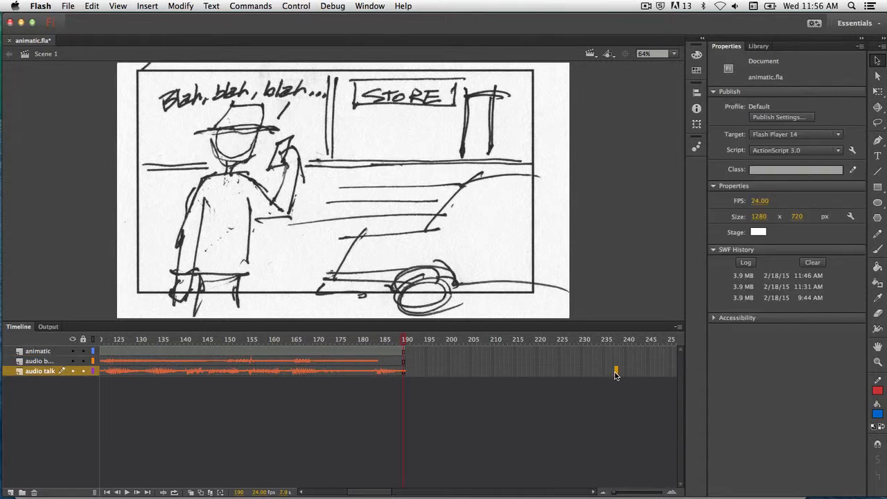
pyautogui.press('F5')
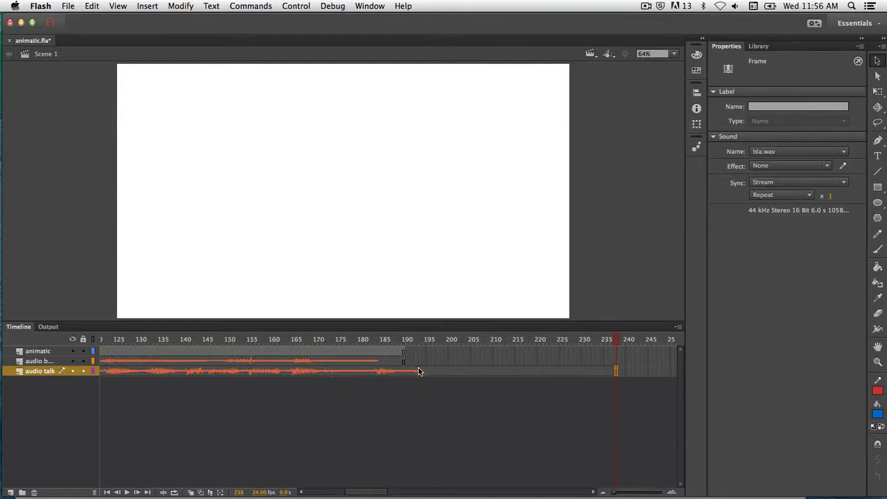
# - Remove frames 180 to 238 from the audio talk layer to trim the end of bla.wav
pyautogui.click(358, 371)
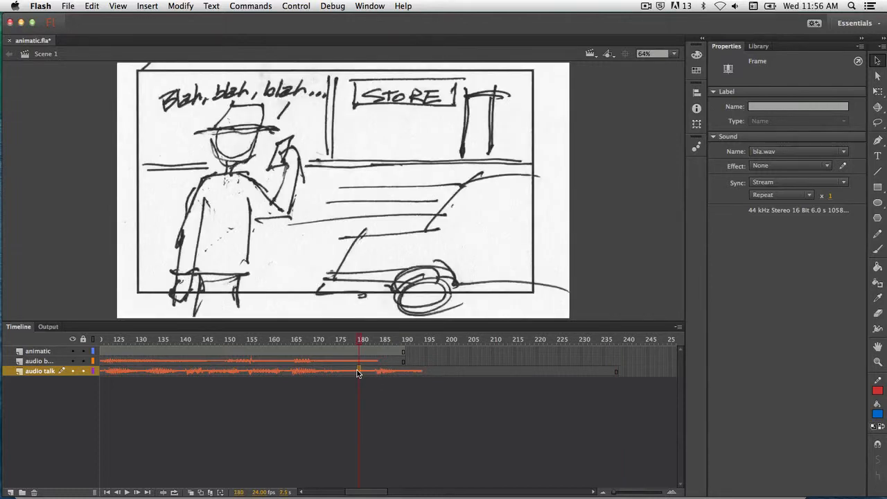
pyautogui.keyDown('shift'); pyautogui.click(616, 372); pyautogui.keyUp('shift')
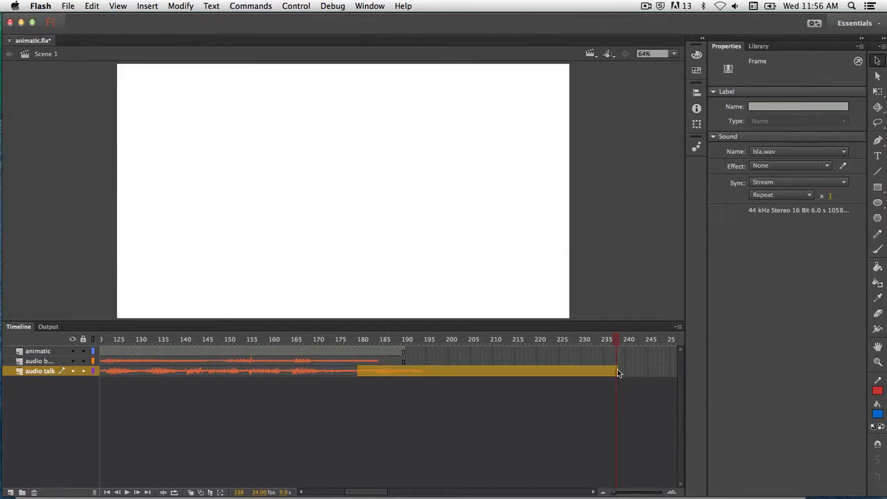
pyautogui.rightClick(468, 372)
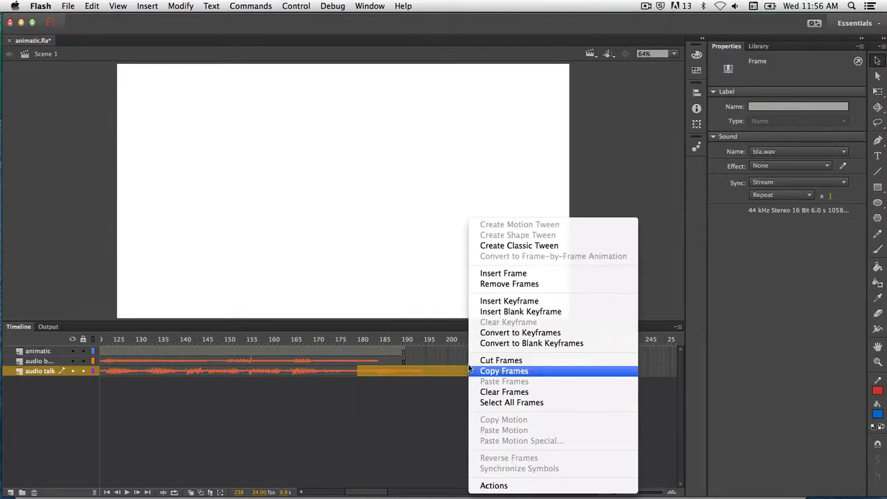
pyautogui.click(483, 284)
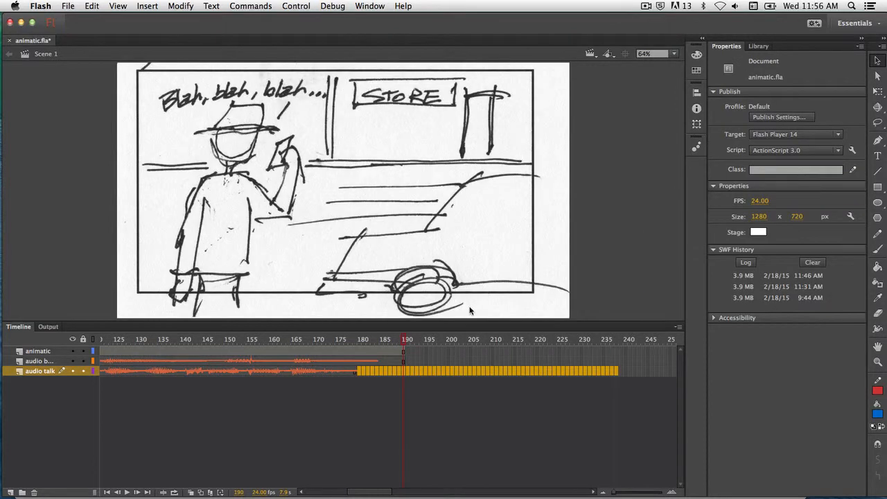
pyautogui.moveTo(402, 343); pyautogui.dragTo(362, 345)
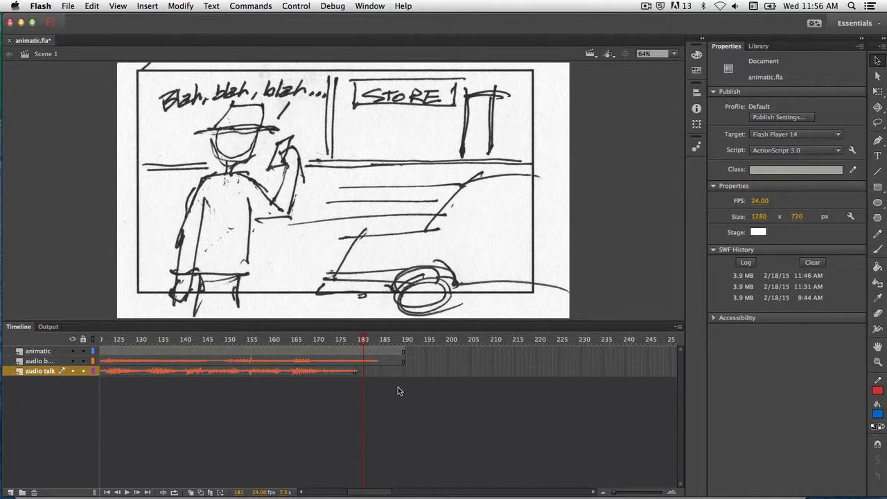
# - Remove the span from frame 51 to frame 67 of the audio talk layer twice in succession
pyautogui.moveTo(376, 492); pyautogui.dragTo(281, 494)
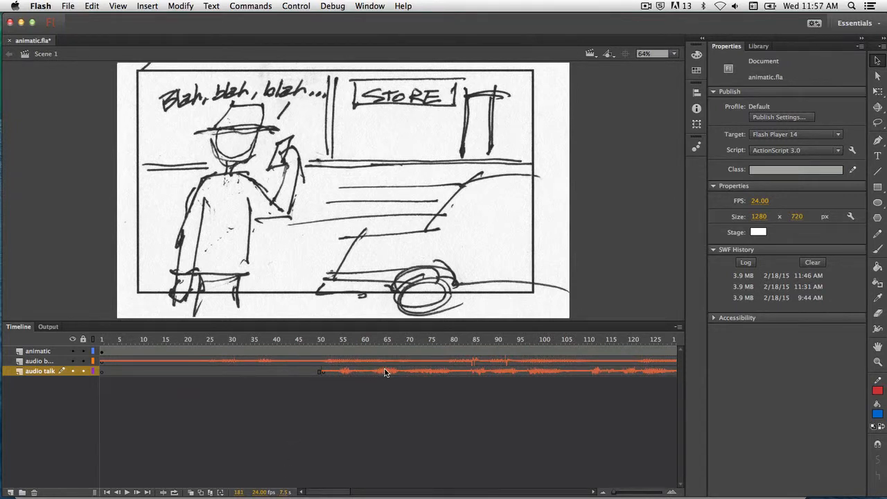
pyautogui.moveTo(394, 372); pyautogui.dragTo(327, 376)
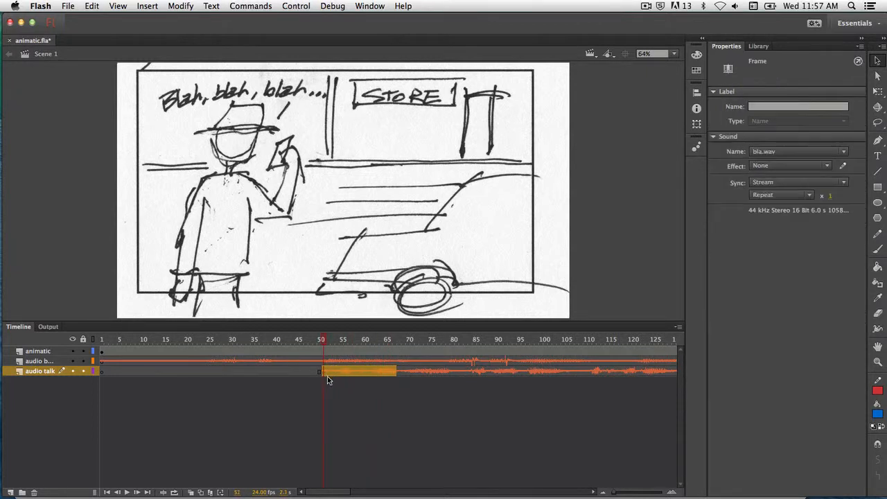
pyautogui.rightClick(368, 375)
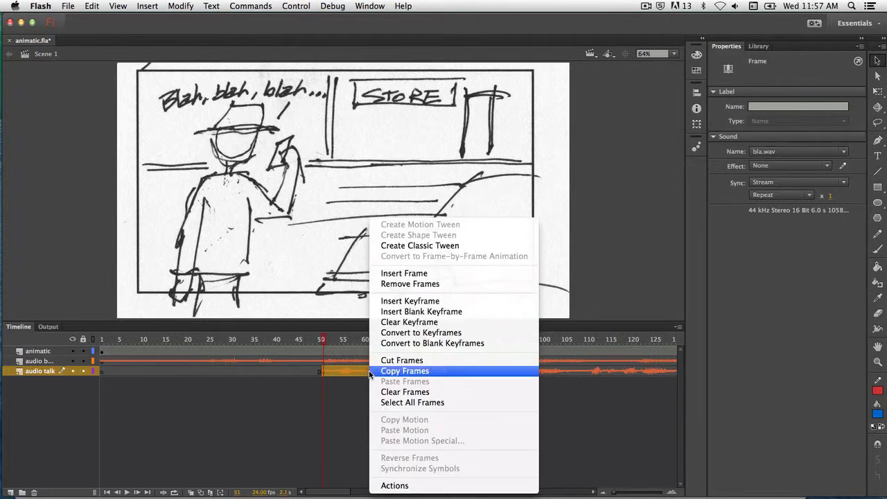
pyautogui.click(393, 284)
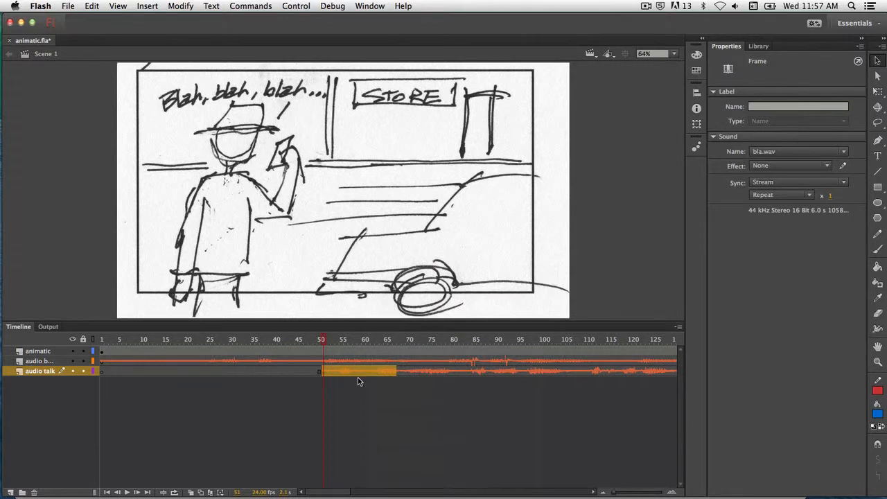
pyautogui.rightClick(359, 371)
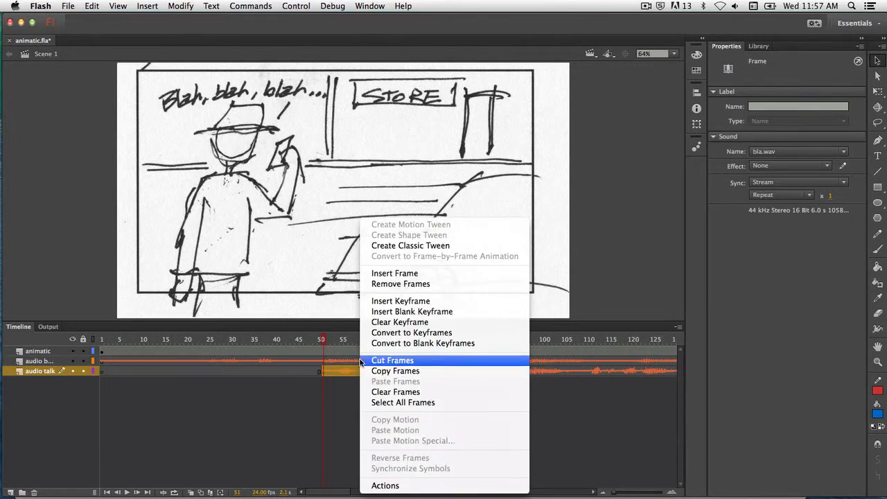
pyautogui.click(379, 286)
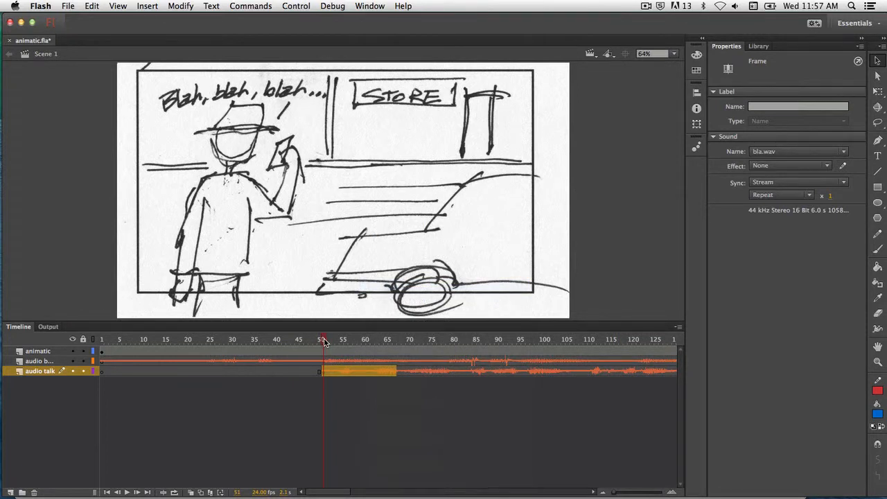
pyautogui.click(408, 372)
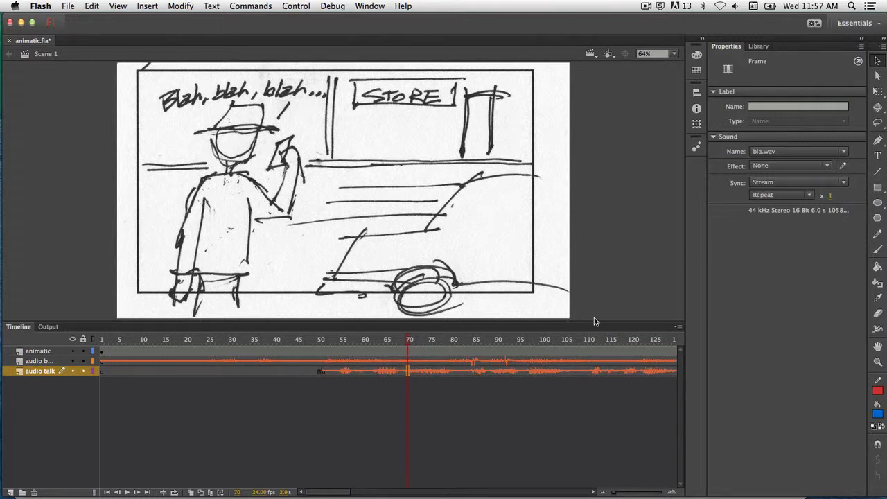
pyautogui.moveTo(308, 491); pyautogui.dragTo(367, 485)
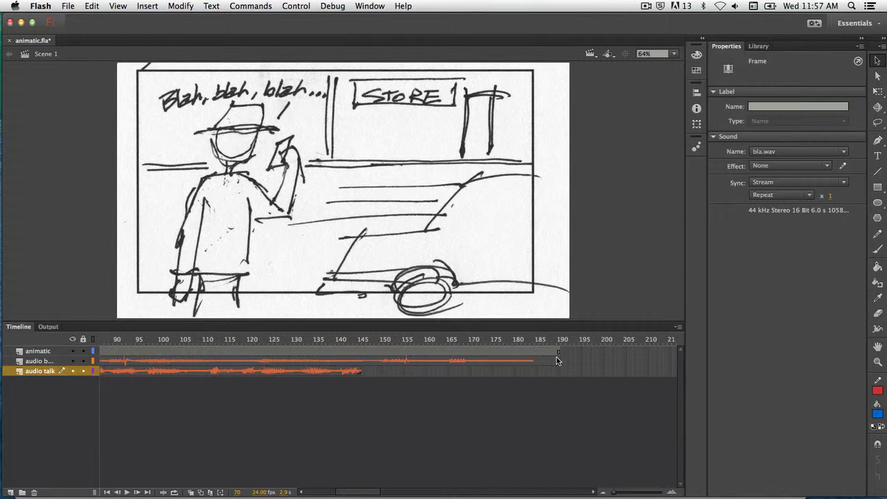
# - Delete the animatic layer and add a new layer above the background audio layer
pyautogui.click(307, 349)
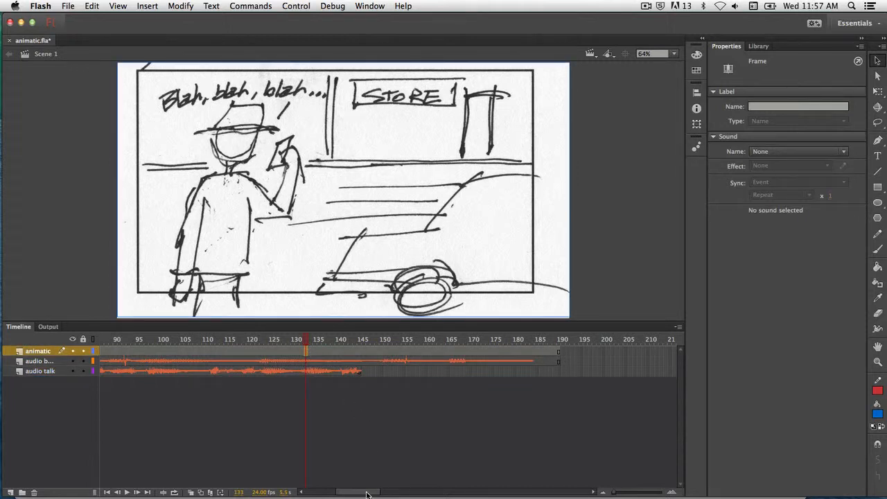
pyautogui.moveTo(368, 494); pyautogui.dragTo(338, 493)
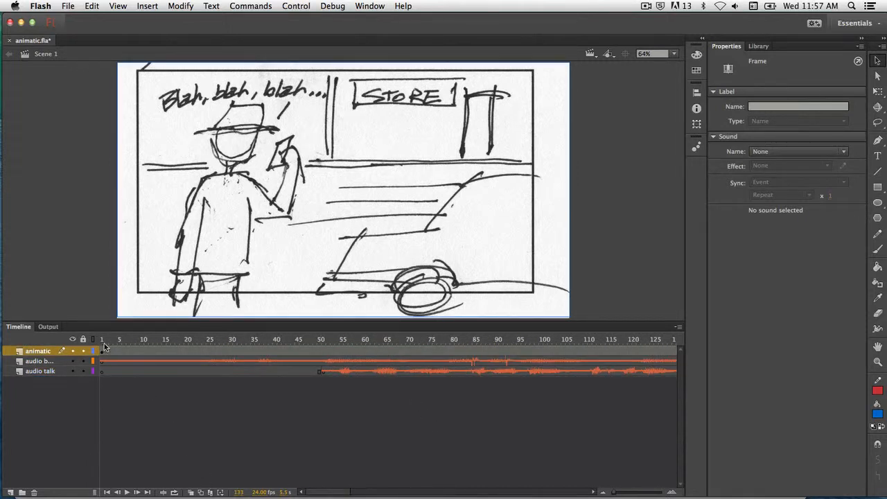
pyautogui.click(36, 352)
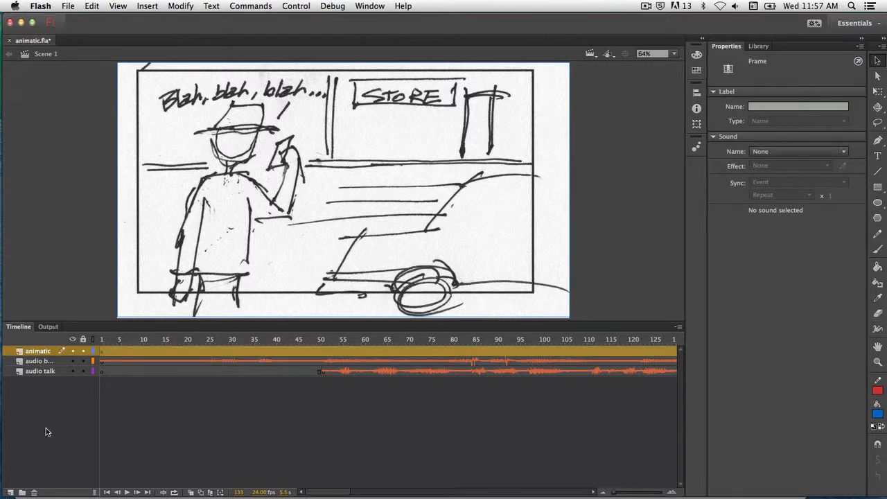
pyautogui.click(34, 492)
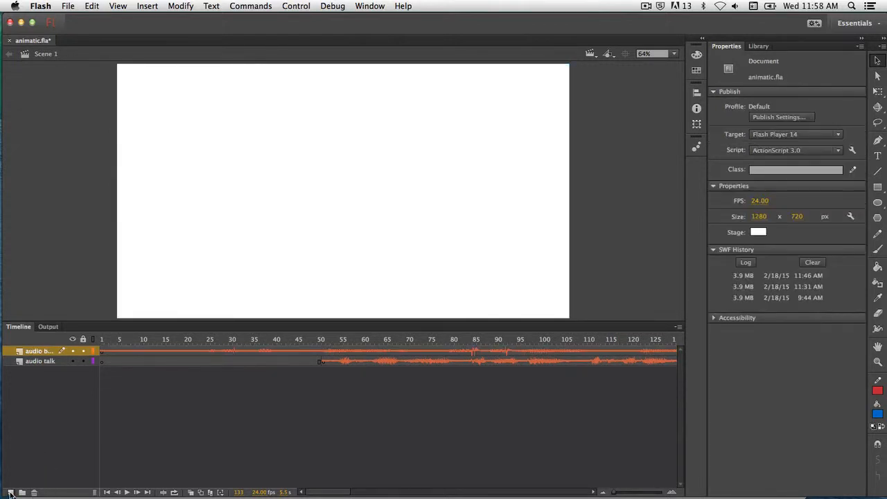
pyautogui.click(11, 493)
# - Place 1.jpg from the library's frames folder on frame 1 of the new layer, roughly aligned with the stage
pyautogui.click(104, 352)
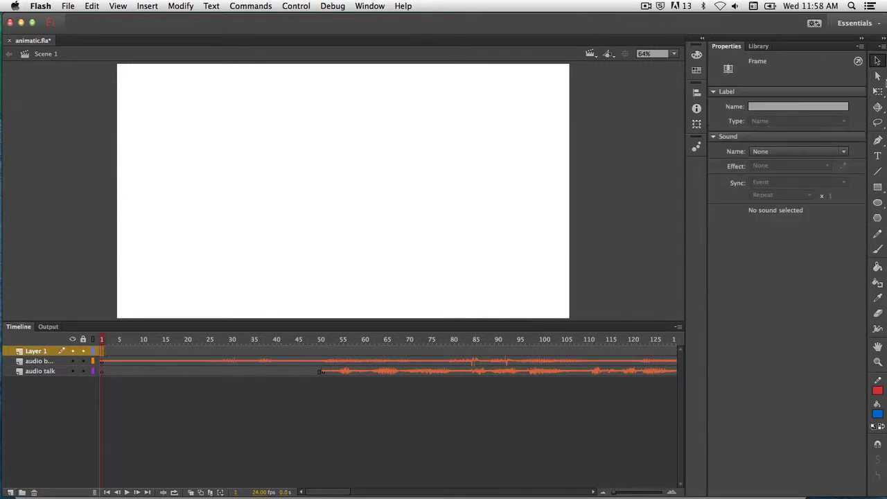
pyautogui.click(759, 47)
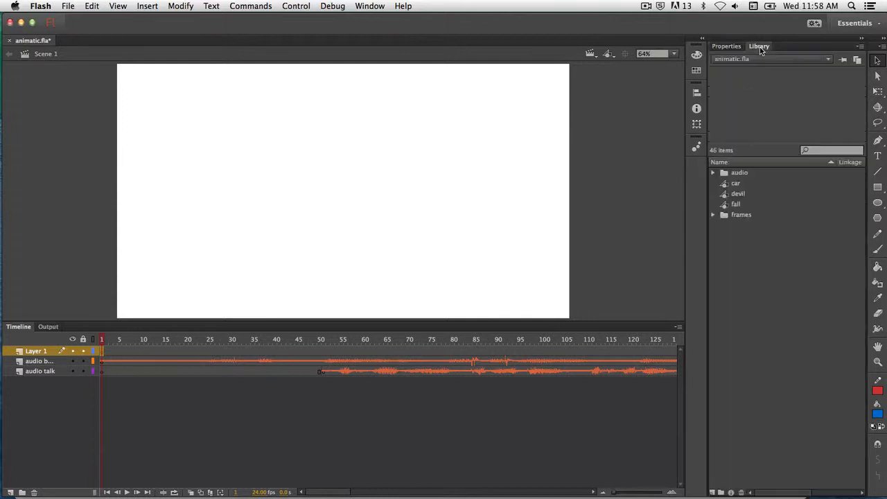
pyautogui.click(713, 215)
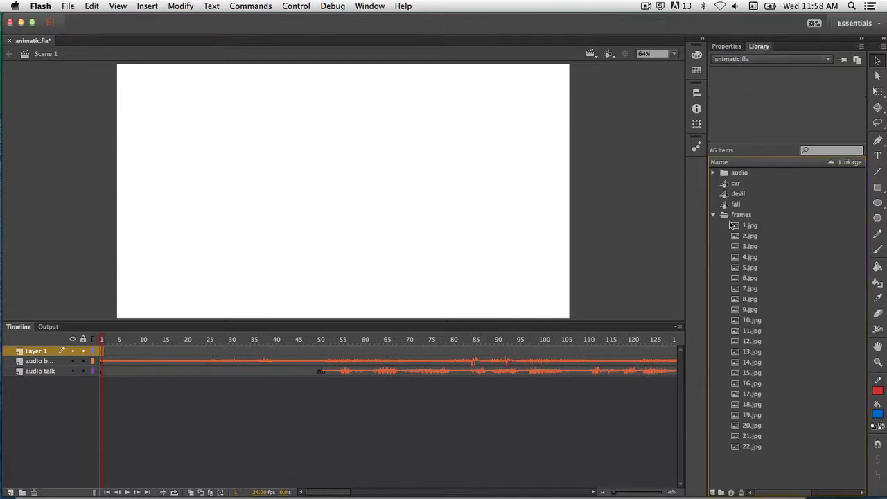
pyautogui.click(737, 226)
pyautogui.moveTo(354, 156); pyautogui.dragTo(365, 166)
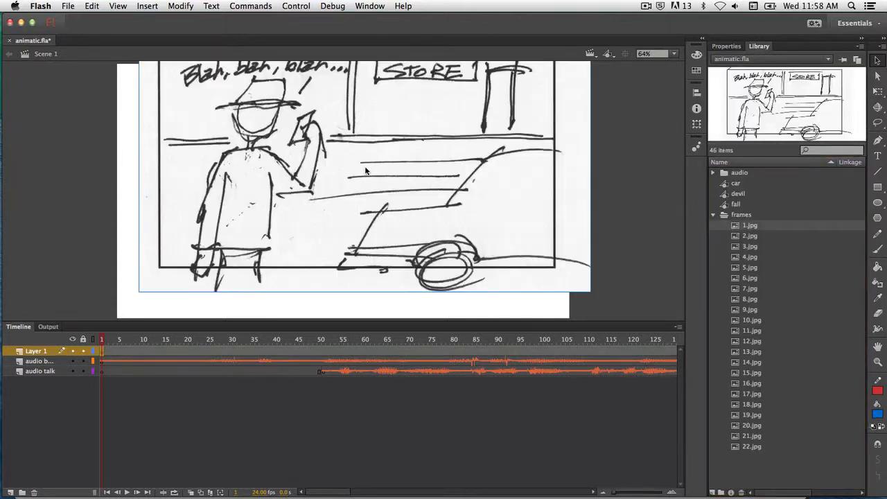
pyautogui.moveTo(415, 125); pyautogui.dragTo(395, 151)
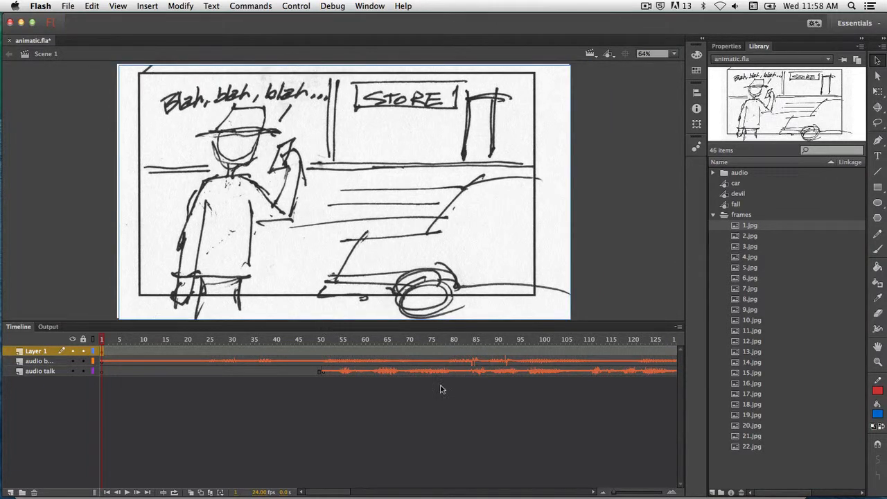
# - Extend the 1.jpg image on Layer 1 to frame 227 by inserting frames
pyautogui.moveTo(343, 494); pyautogui.dragTo(393, 493)
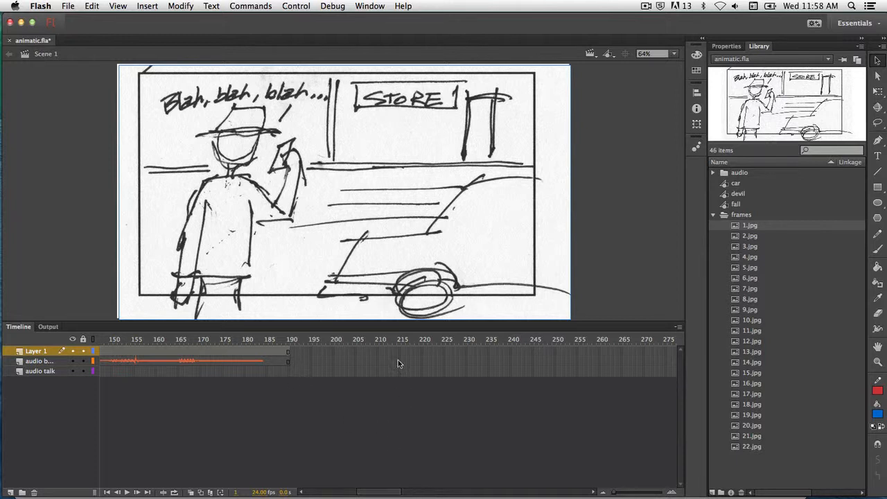
pyautogui.click(452, 351)
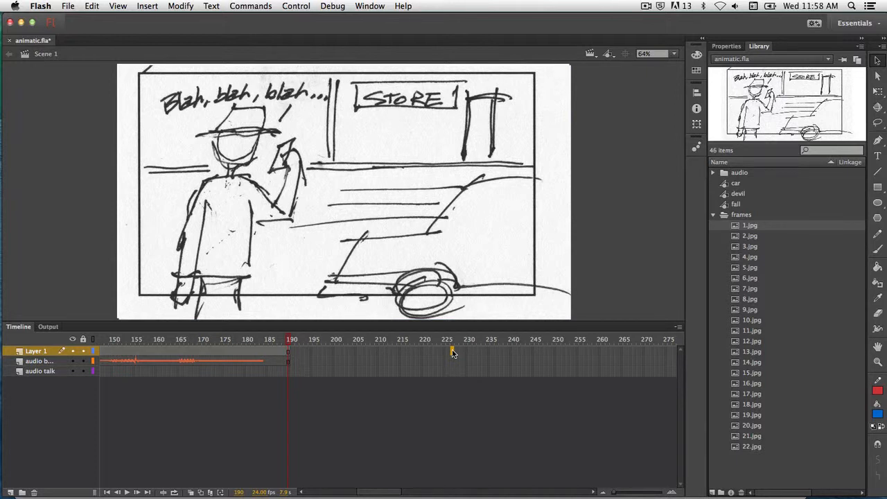
pyautogui.click(452, 351)
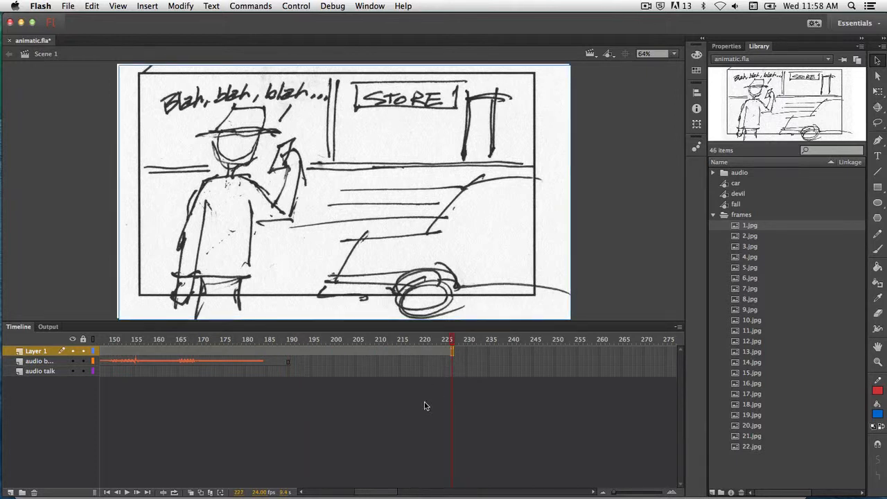
pyautogui.moveTo(382, 493); pyautogui.dragTo(304, 492)
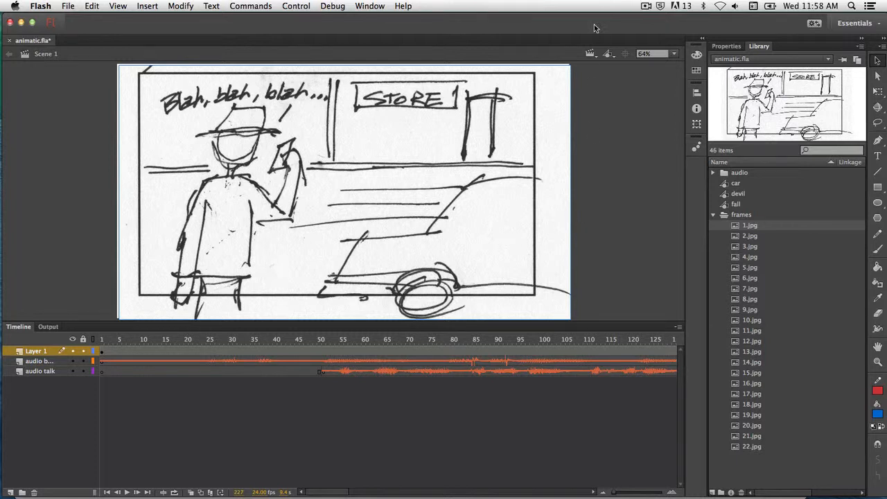
# - Open Scene 2 for a look and switch on to Scene 3 for editing
pyautogui.click(597, 52)
pyautogui.click(601, 77)
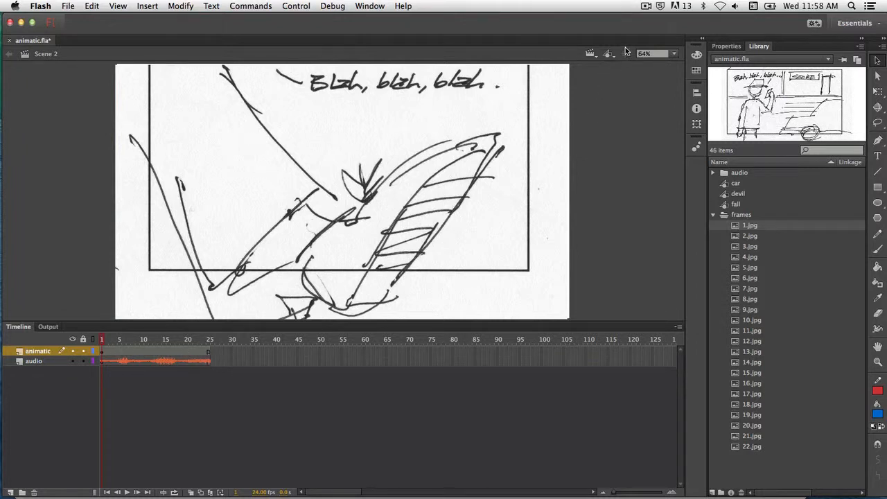
pyautogui.click(589, 54)
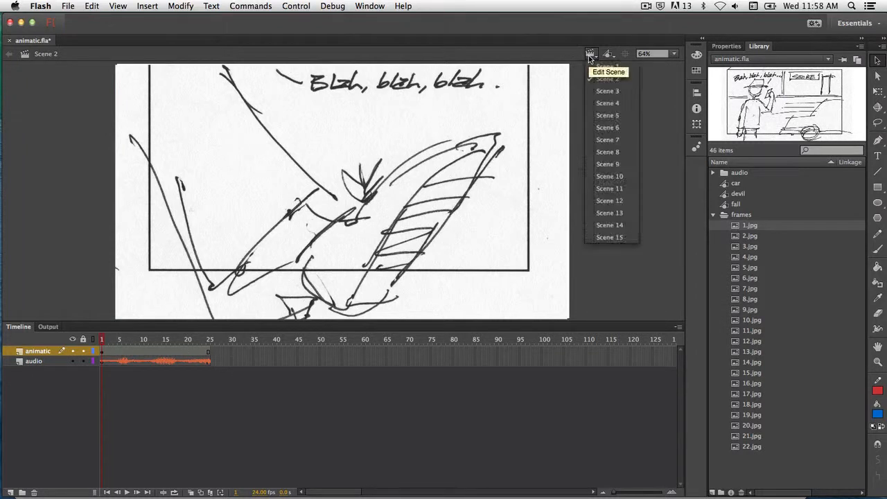
pyautogui.click(602, 91)
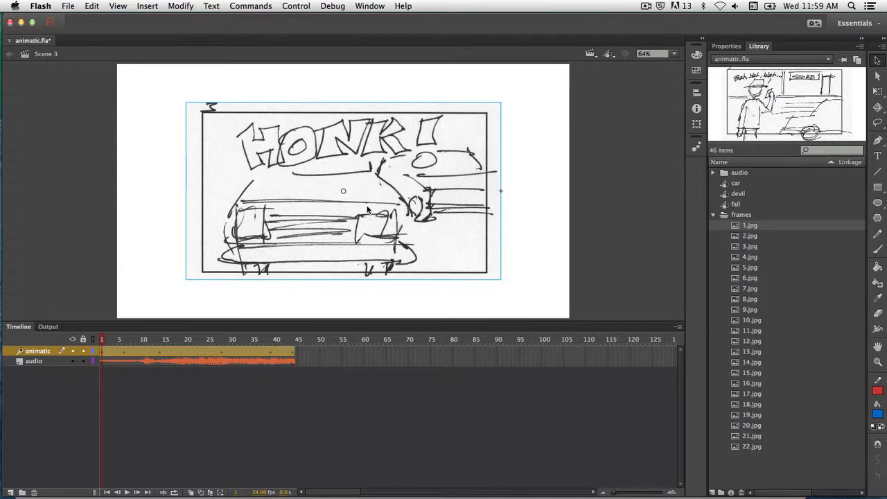
pyautogui.click(528, 138)
pyautogui.click(479, 137)
pyautogui.click(189, 5)
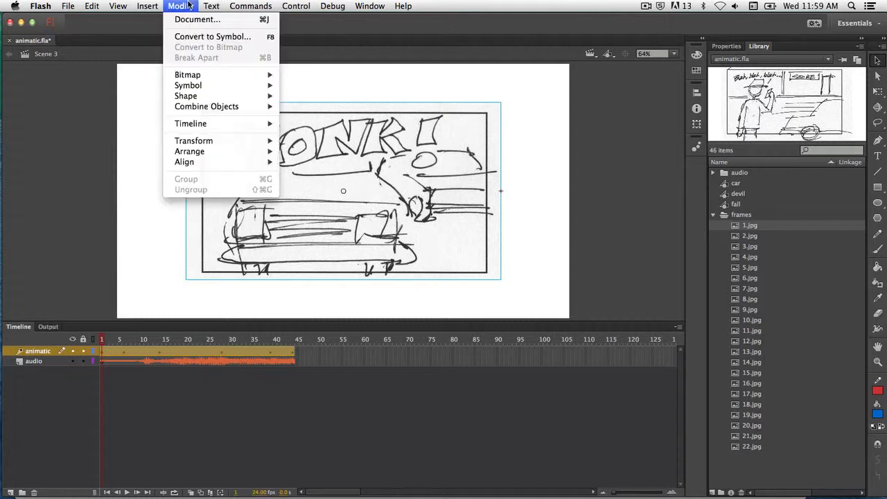
pyautogui.click(198, 37)
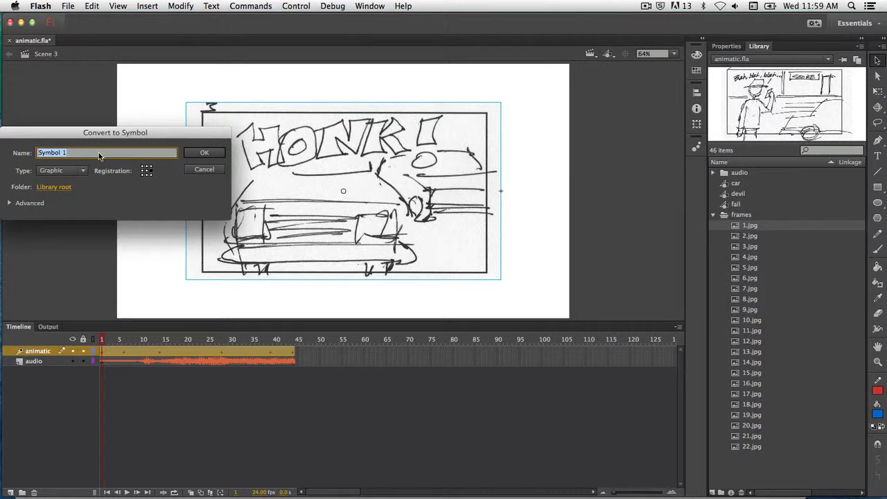
pyautogui.click(202, 170)
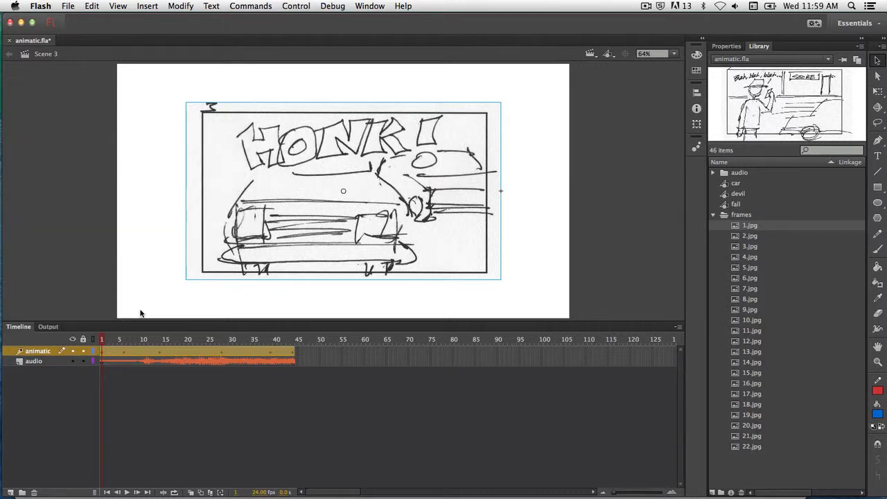
# - Remove the existing motion from the animatic layer's HONK image in Scene 3
pyautogui.rightClick(102, 356)
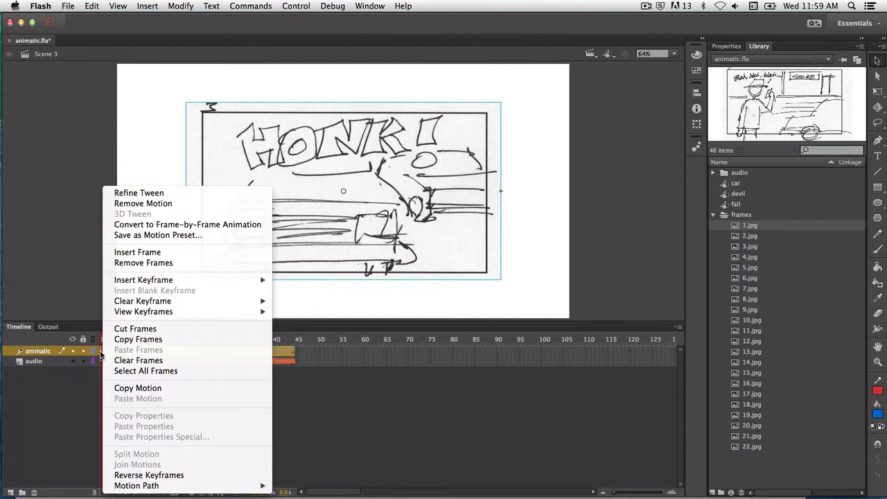
pyautogui.click(78, 189)
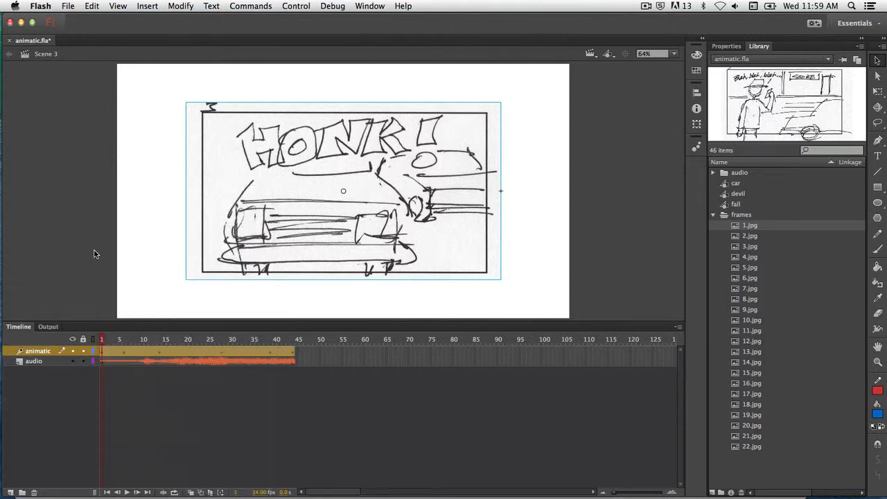
pyautogui.click(146, 351)
pyautogui.rightClick(146, 351)
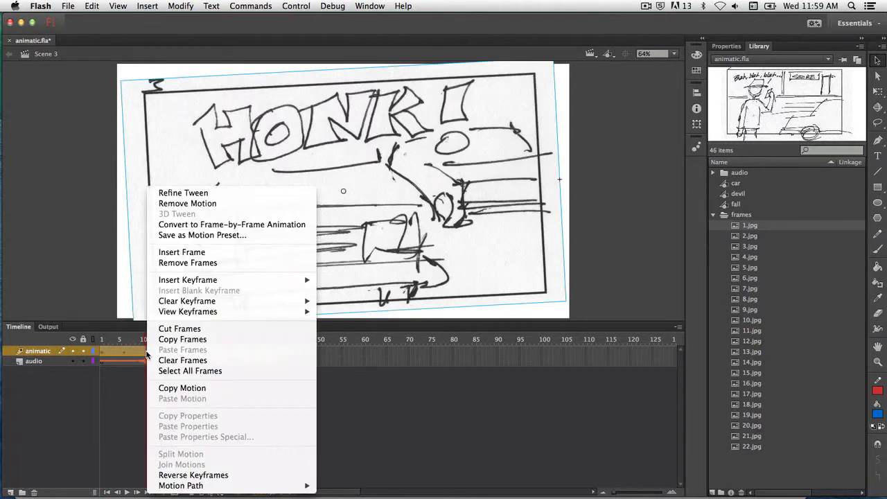
pyautogui.click(169, 203)
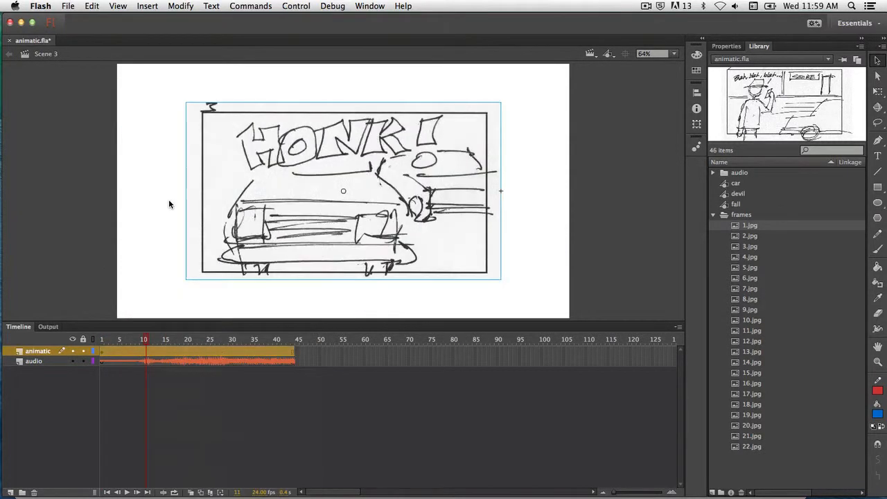
# - Create a new motion tween on the animatic layer, starting from the image on frame 1
pyautogui.click(349, 354)
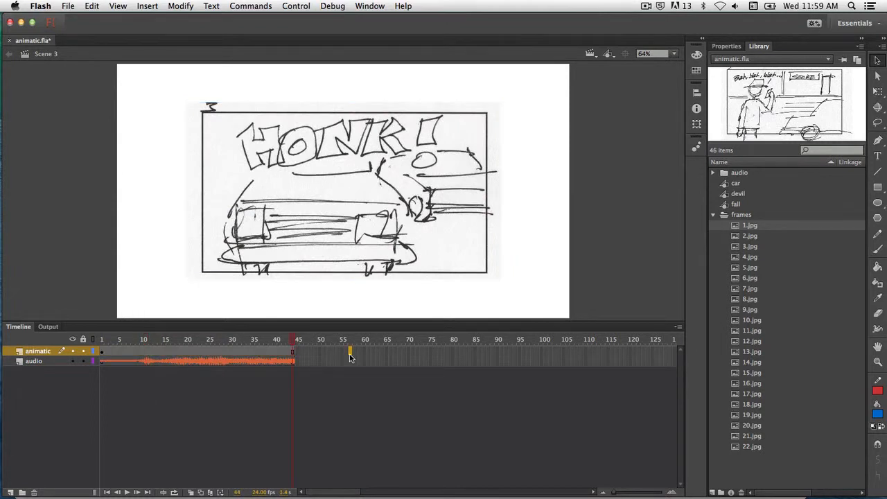
pyautogui.click(100, 351)
pyautogui.press('Return')
pyautogui.click(103, 339)
pyautogui.rightClick(103, 354)
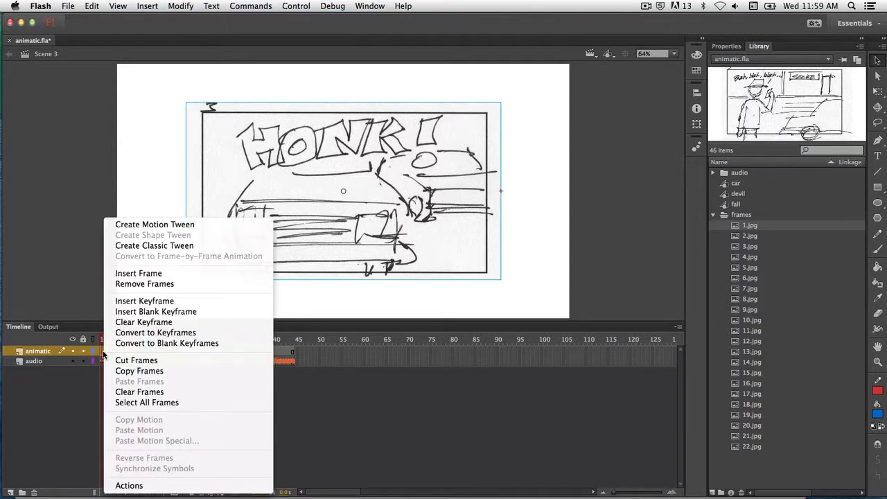
pyautogui.click(151, 226)
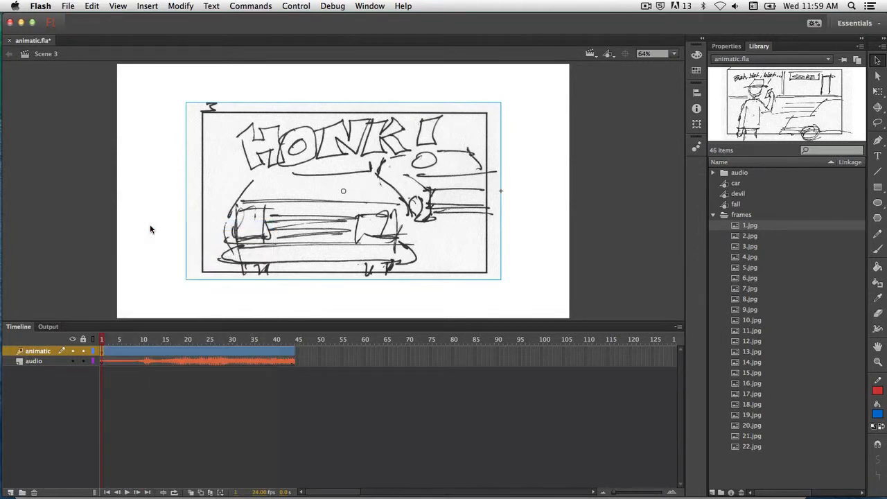
# - At frame 44 of the tween, scale the HONK image up with Free Transform until it extends past all stage edges
pyautogui.moveTo(101, 341); pyautogui.dragTo(294, 335)
pyautogui.click(877, 91)
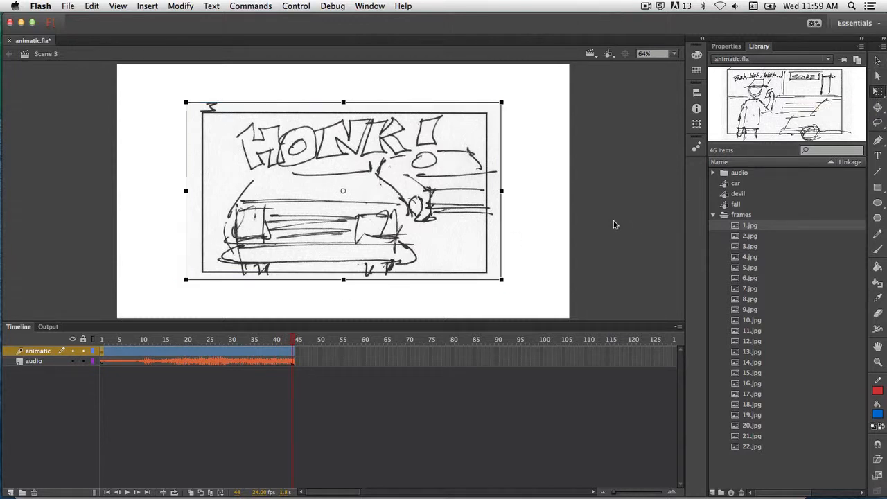
pyautogui.press('super+minus')
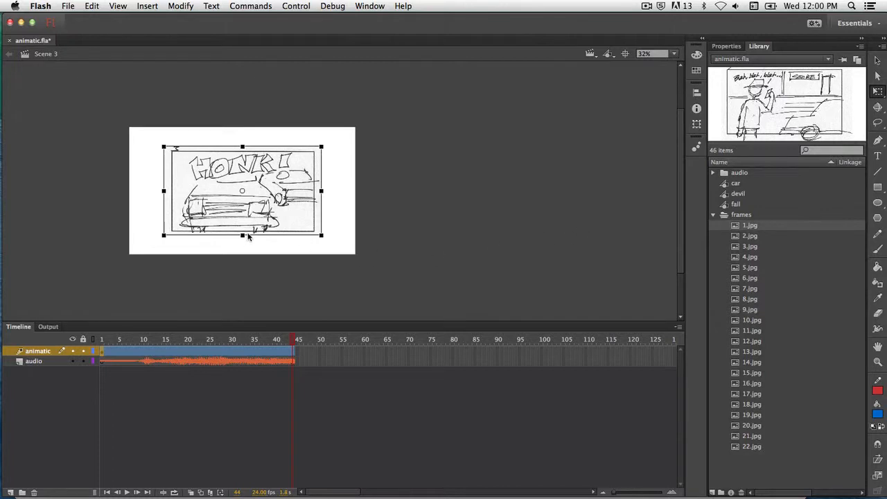
pyautogui.moveTo(320, 238); pyautogui.dragTo(411, 283)
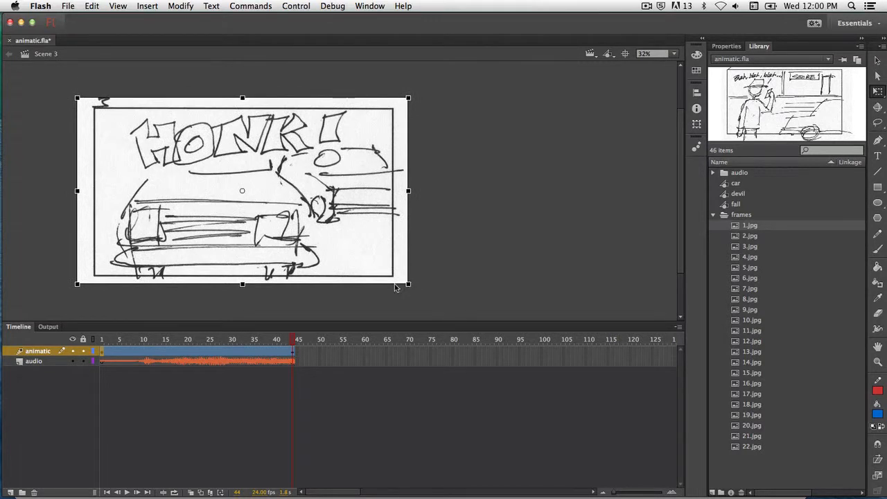
# - Rotate the HONK image slightly counterclockwise at frame 10 and slightly clockwise at frame 23 of the tween
pyautogui.moveTo(297, 339)
pyautogui.mouseDown()
pyautogui.moveTo(135, 329)
pyautogui.moveTo(143, 332)
pyautogui.mouseUp()
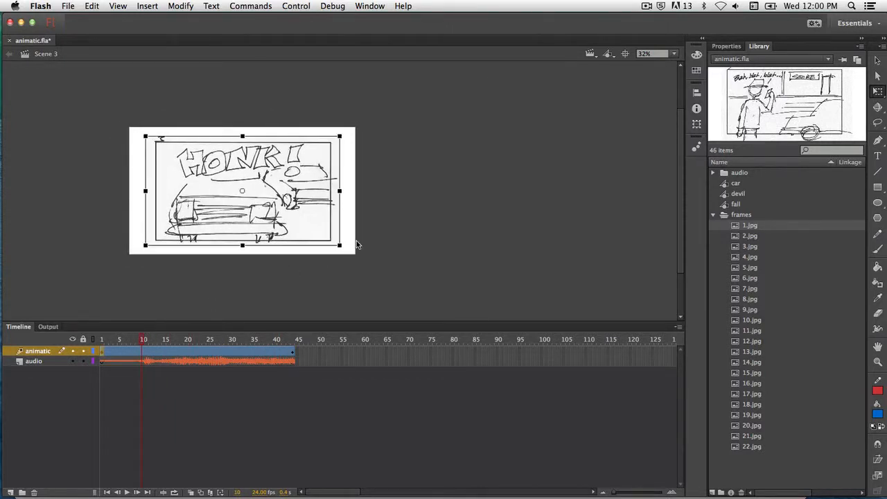
pyautogui.moveTo(348, 247); pyautogui.dragTo(350, 233)
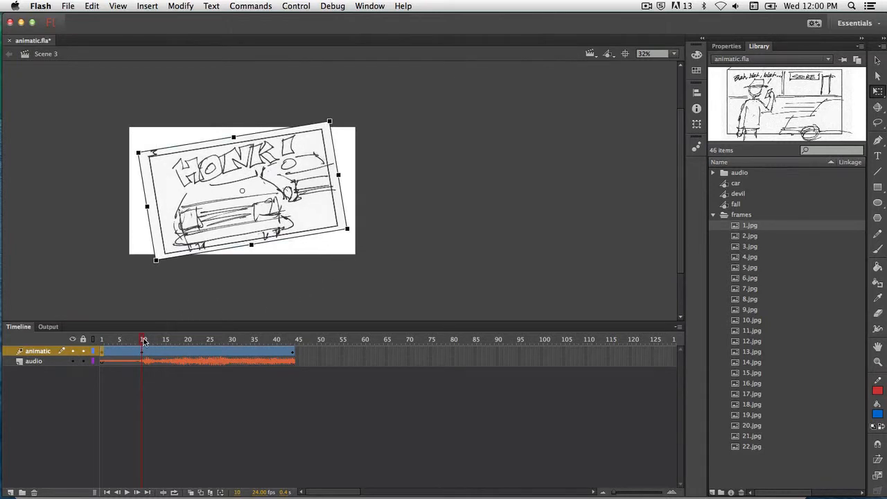
pyautogui.moveTo(144, 340); pyautogui.dragTo(201, 339)
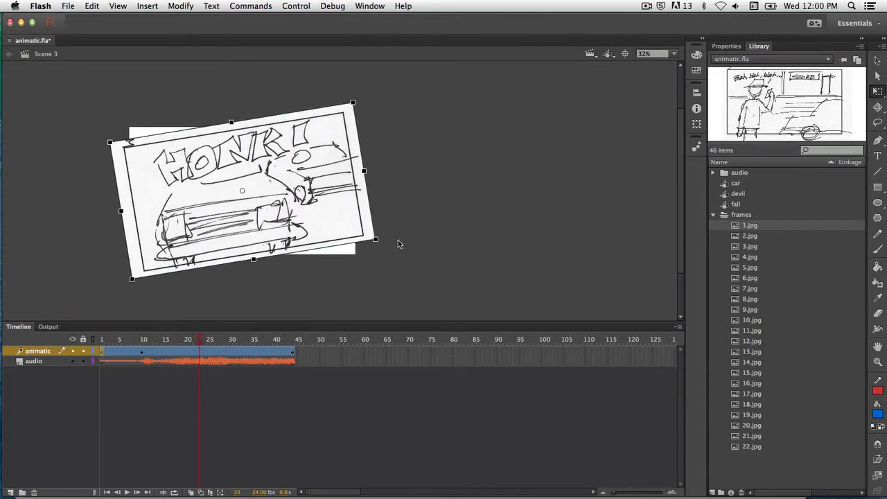
pyautogui.moveTo(376, 244); pyautogui.dragTo(364, 291)
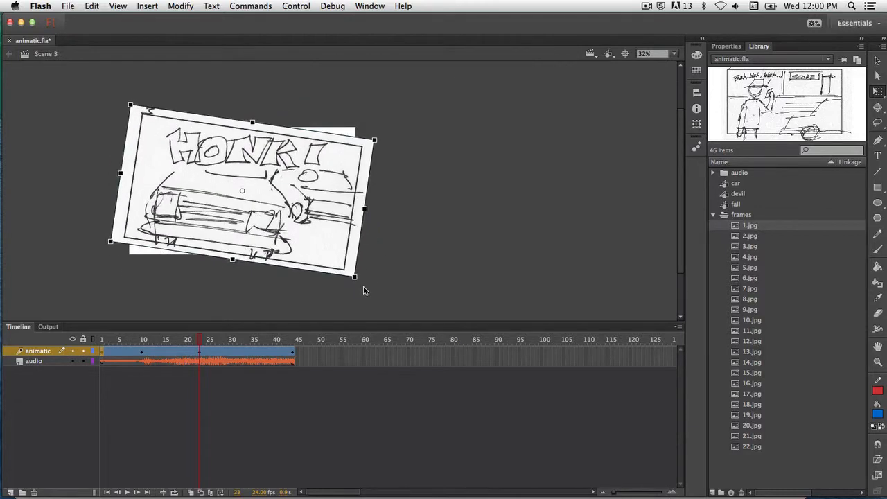
# - Tilt the HONK image counterclockwise at frame 35, turn it nearly level at frame 44, and scrub back to frame 1
pyautogui.moveTo(202, 340); pyautogui.dragTo(254, 343)
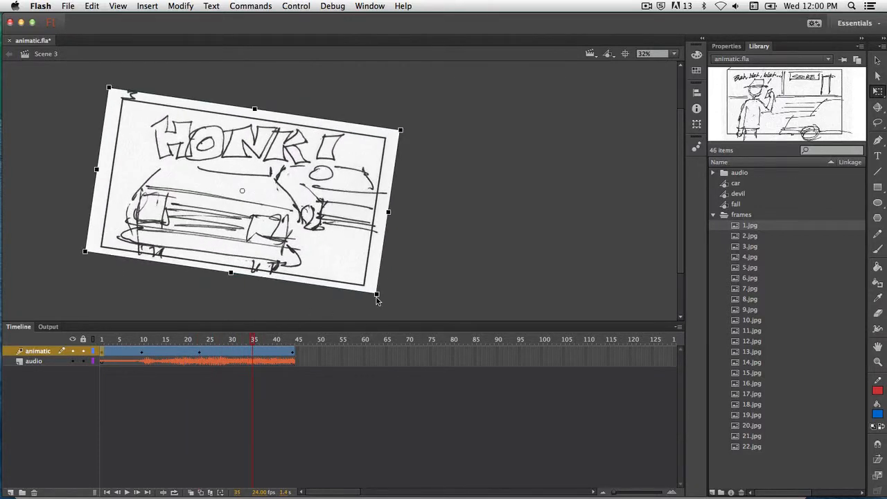
pyautogui.moveTo(378, 303); pyautogui.dragTo(400, 254)
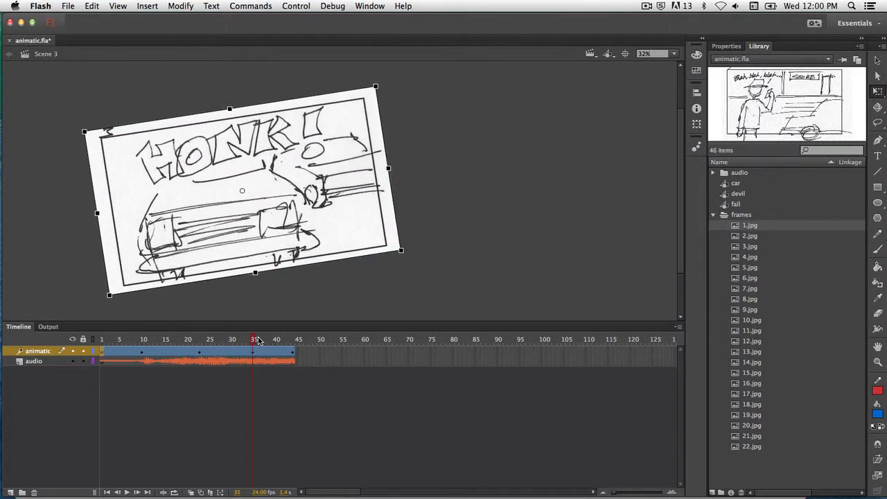
pyautogui.moveTo(255, 340); pyautogui.dragTo(295, 340)
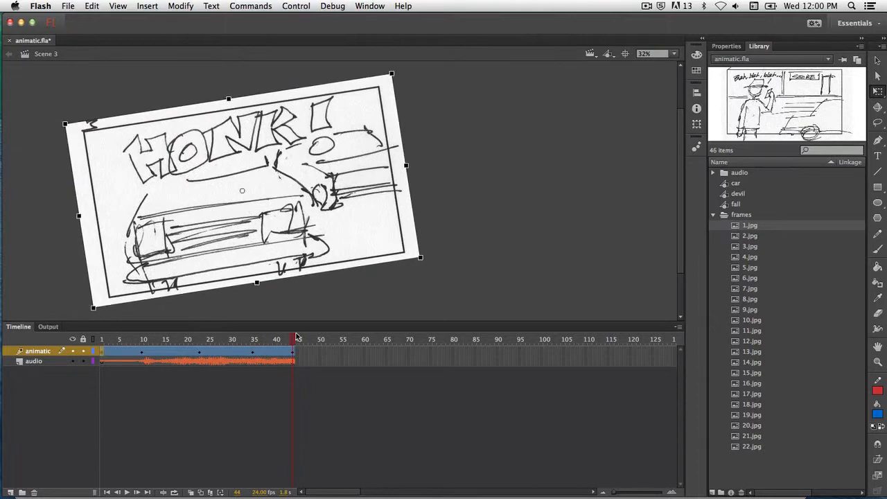
pyautogui.moveTo(423, 262); pyautogui.dragTo(409, 280)
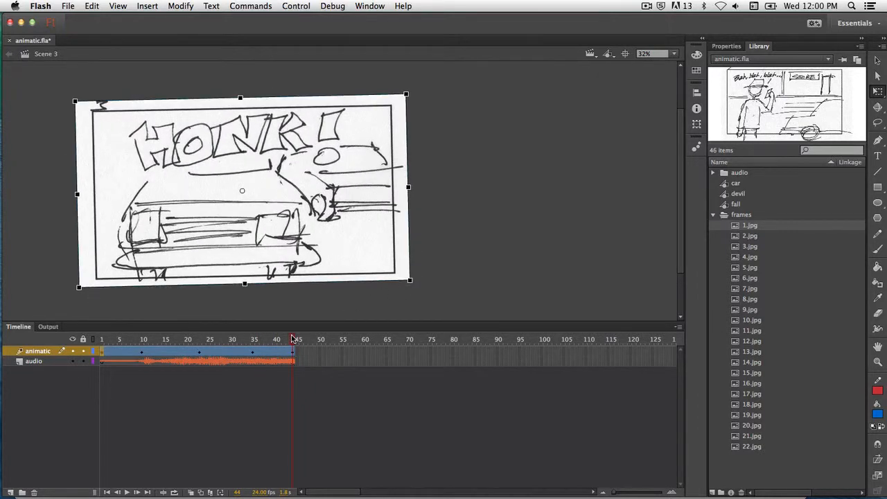
pyautogui.moveTo(293, 338)
pyautogui.mouseDown()
pyautogui.moveTo(72, 303)
pyautogui.moveTo(131, 309)
pyautogui.moveTo(282, 302)
pyautogui.moveTo(89, 297)
pyautogui.moveTo(105, 302)
pyautogui.mouseUp()
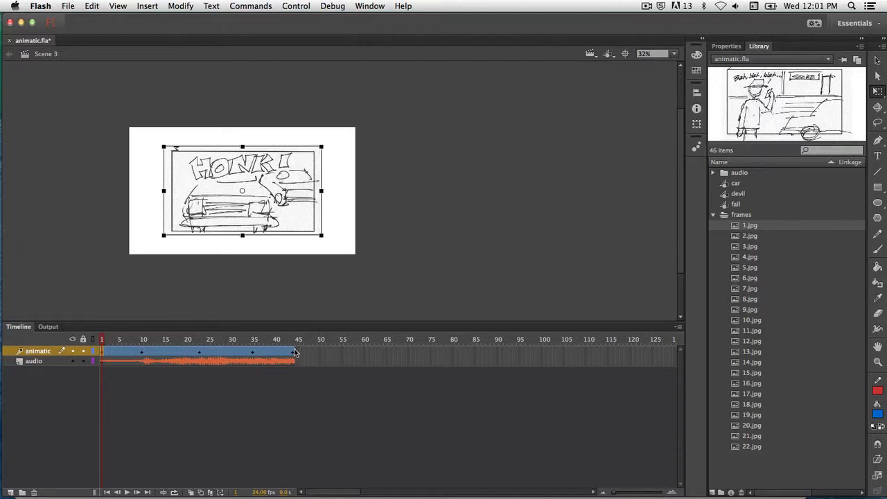
# - Try stretching the animatic layer's tween span to frame 78 and undo the change
pyautogui.moveTo(294, 353); pyautogui.dragTo(445, 339)
pyautogui.click(247, 342)
pyautogui.click(248, 352)
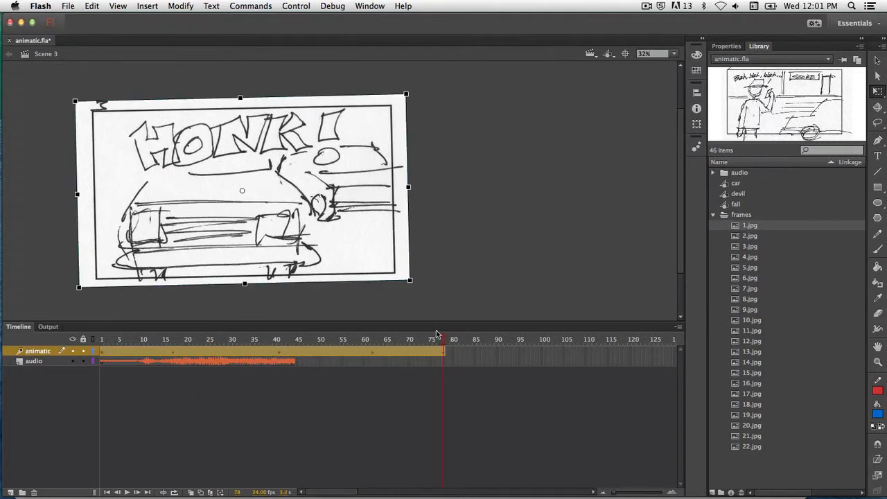
pyautogui.hotkey('ctrl', 'z')
pyautogui.hotkey('ctrl', 'z')
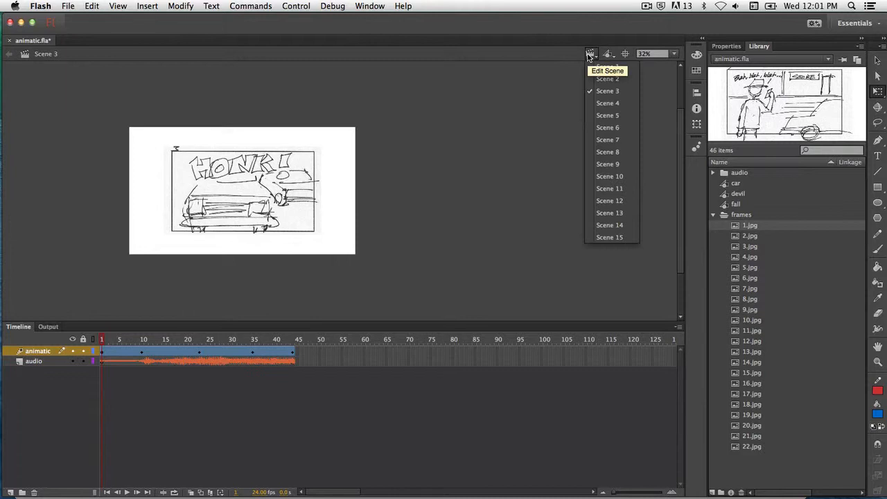
# - View Scenes 4, 5 and 6 in turn and examine Scene 6's layered timeline through to its last frames
pyautogui.click(608, 103)
pyautogui.click(590, 54)
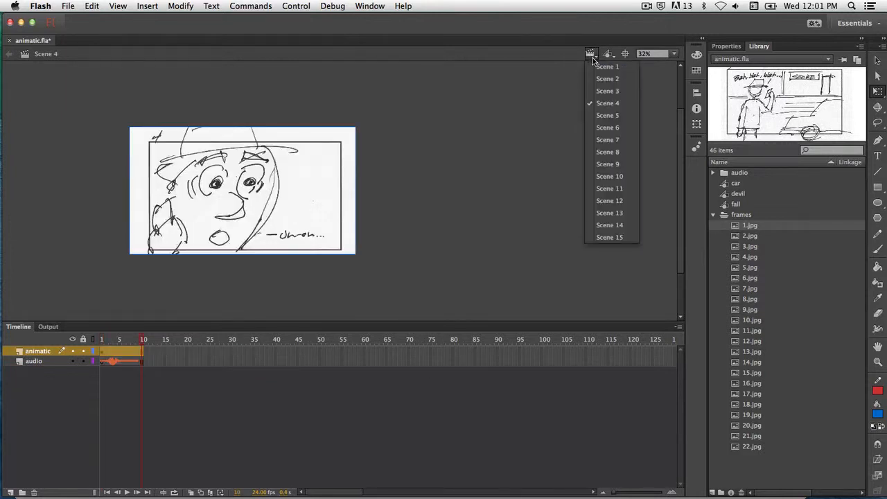
pyautogui.click(603, 114)
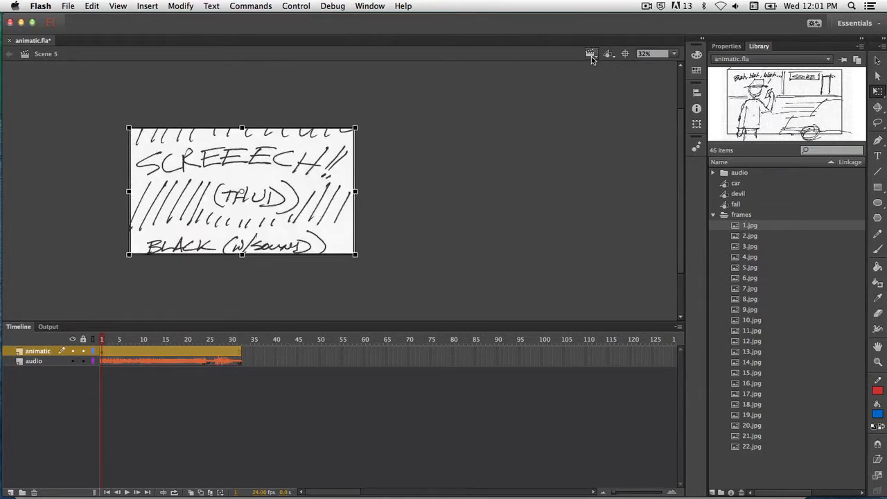
pyautogui.click(590, 54)
pyautogui.click(607, 127)
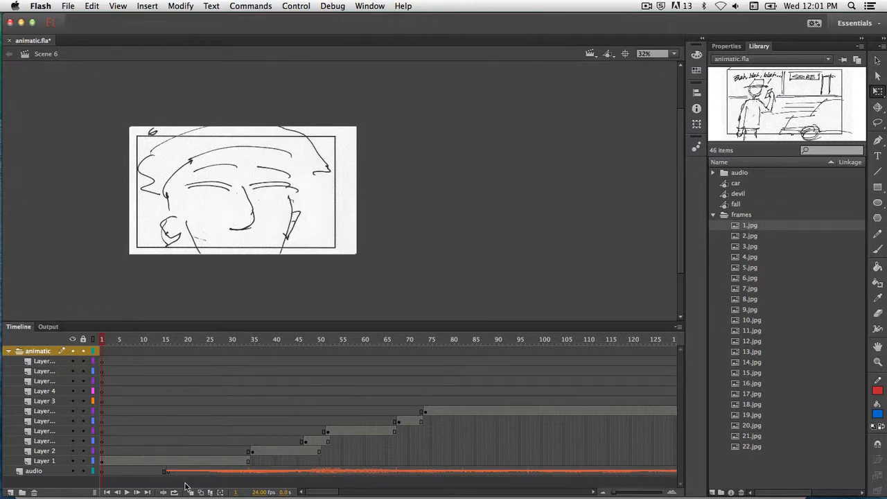
pyautogui.moveTo(329, 492); pyautogui.dragTo(438, 487)
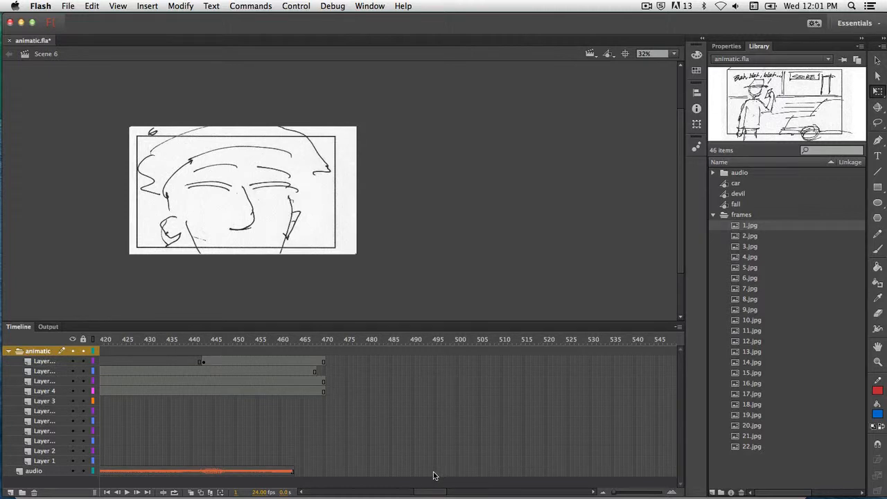
# - Extend Scene 6's audio layer to frame 495 and remove the extra frames from frame 463 onward
pyautogui.click(433, 473)
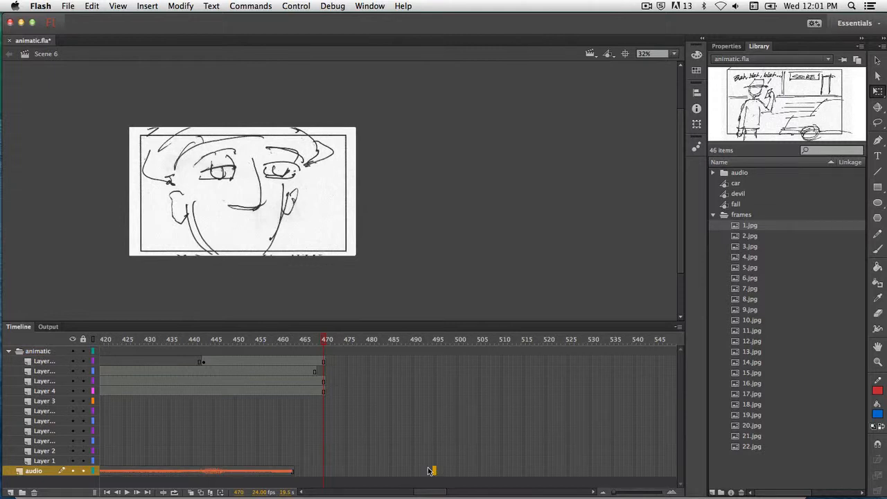
pyautogui.click(430, 471)
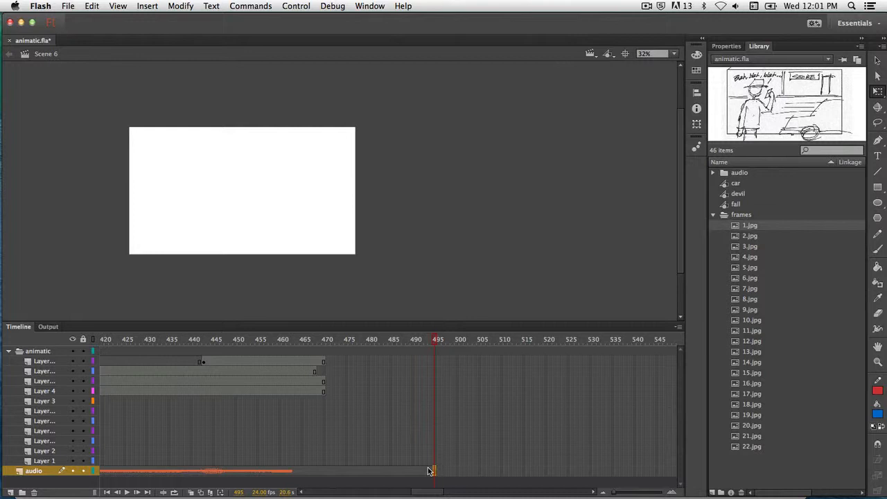
pyautogui.click(293, 471)
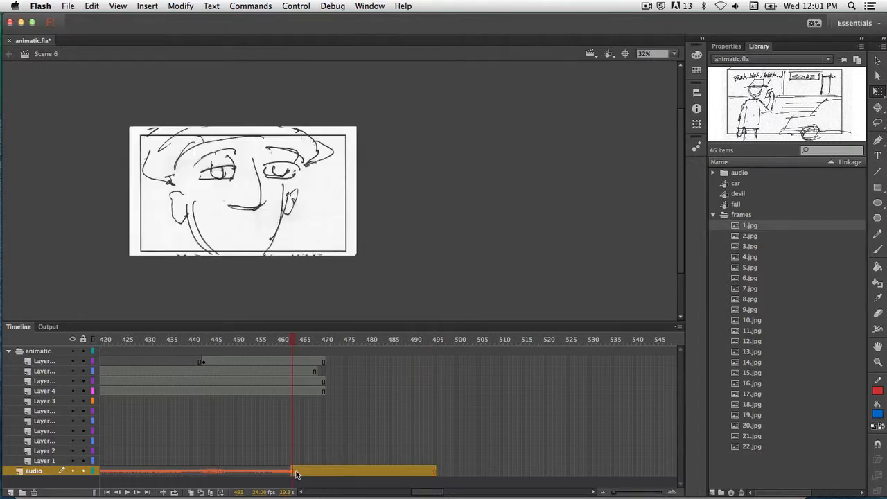
pyautogui.rightClick(309, 472)
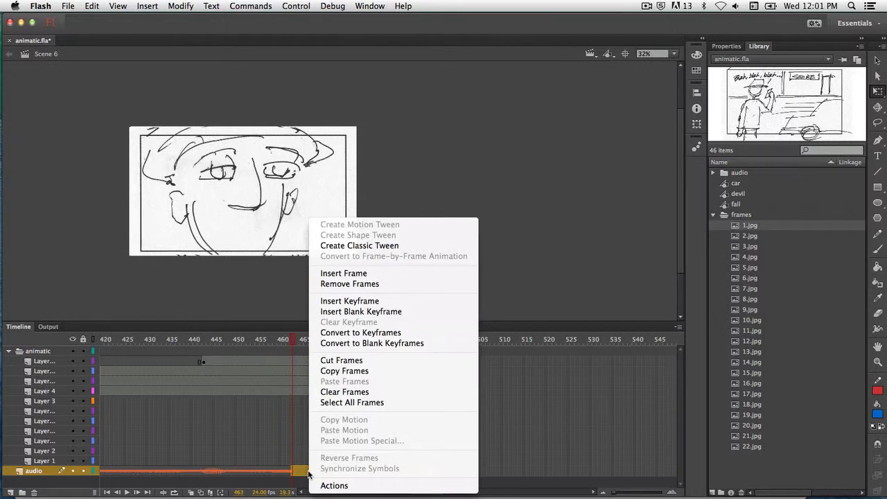
pyautogui.click(341, 284)
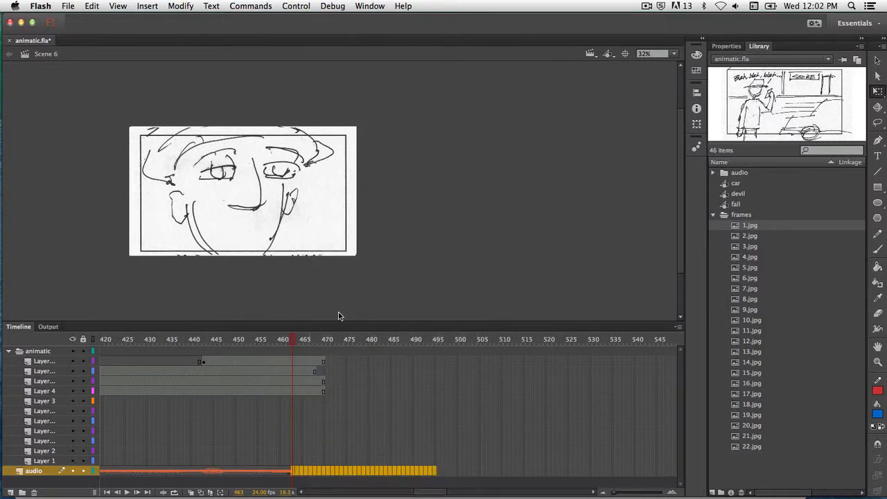
pyautogui.click(327, 440)
# - Scrub back to frame 429, collapse the animatic folder and add a new layer above it
pyautogui.moveTo(324, 341); pyautogui.dragTo(142, 363)
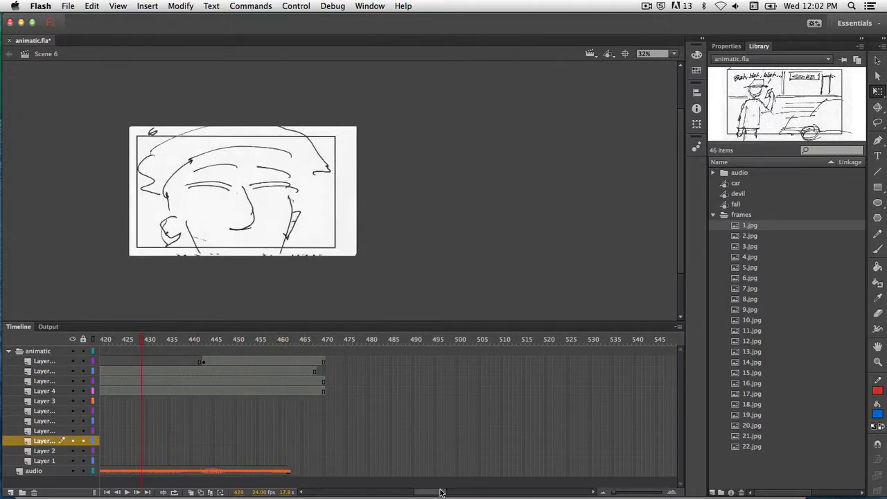
pyautogui.moveTo(442, 495); pyautogui.dragTo(330, 492)
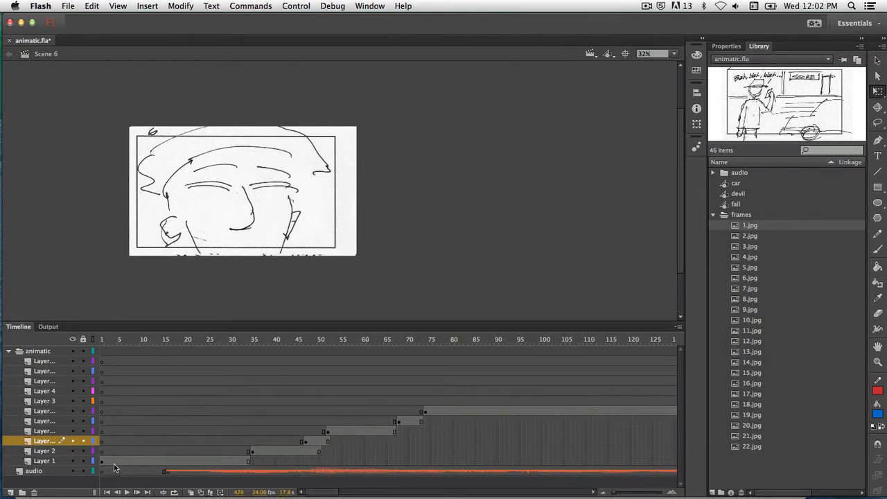
pyautogui.click(9, 351)
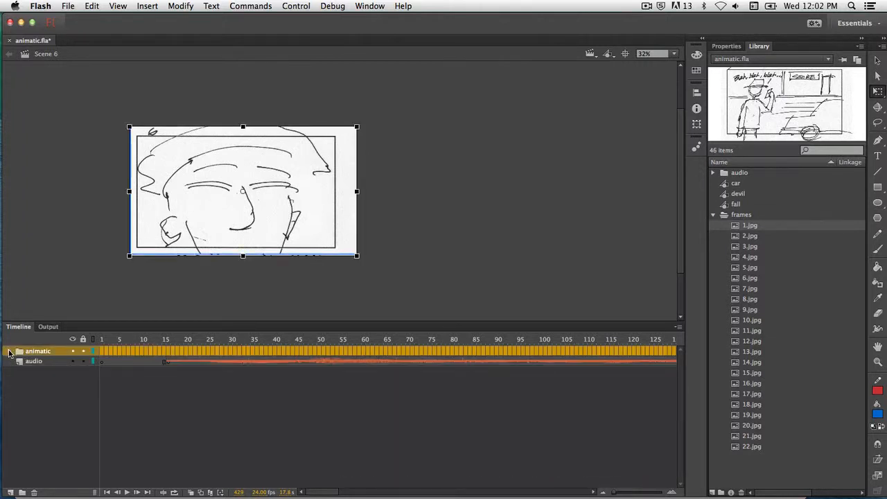
pyautogui.click(9, 352)
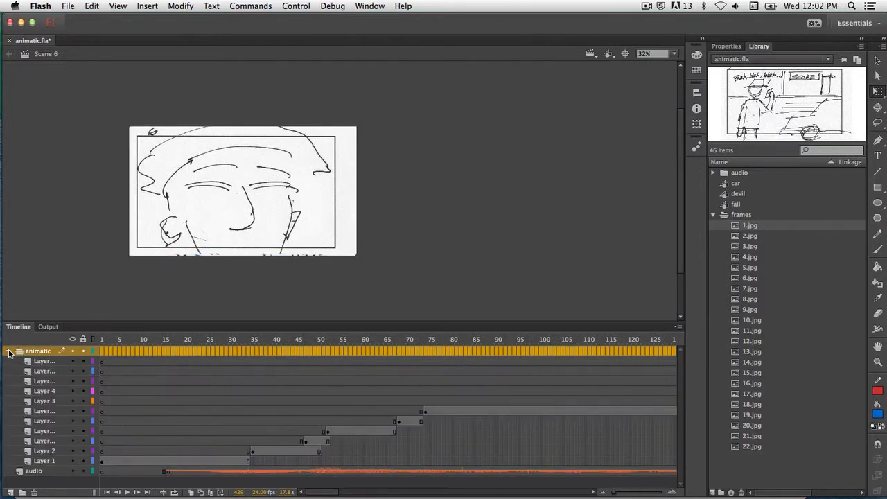
pyautogui.click(9, 351)
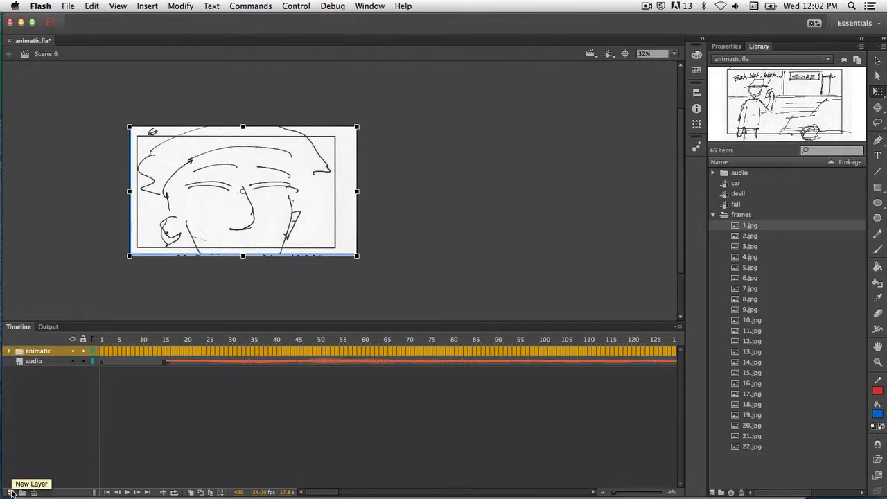
pyautogui.click(12, 492)
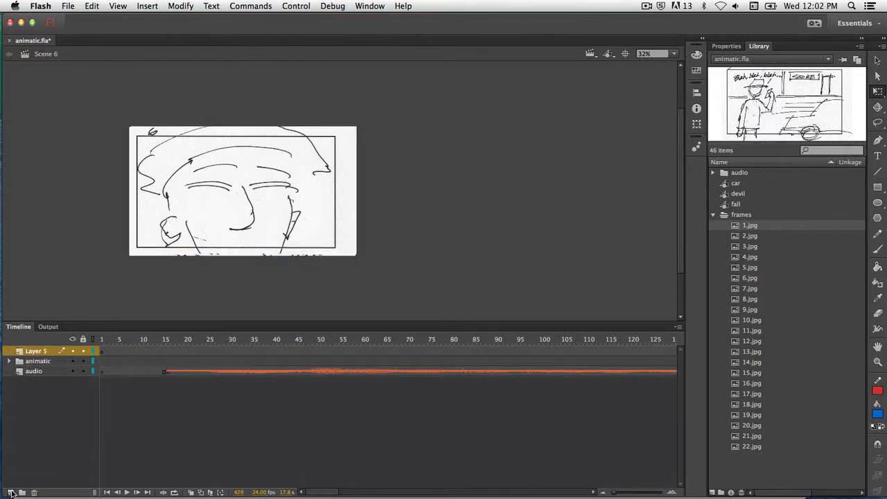
# - Hide the animatic folder, show it again and expand it to reveal its layers
pyautogui.click(73, 361)
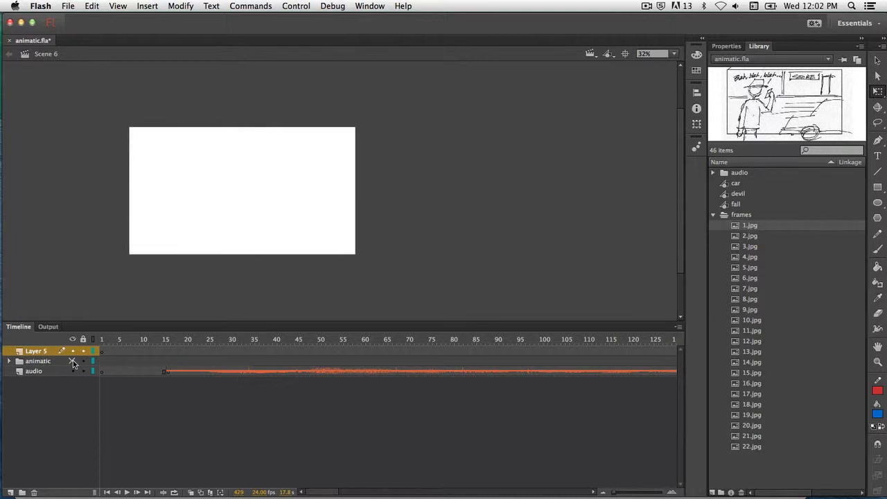
pyautogui.click(73, 361)
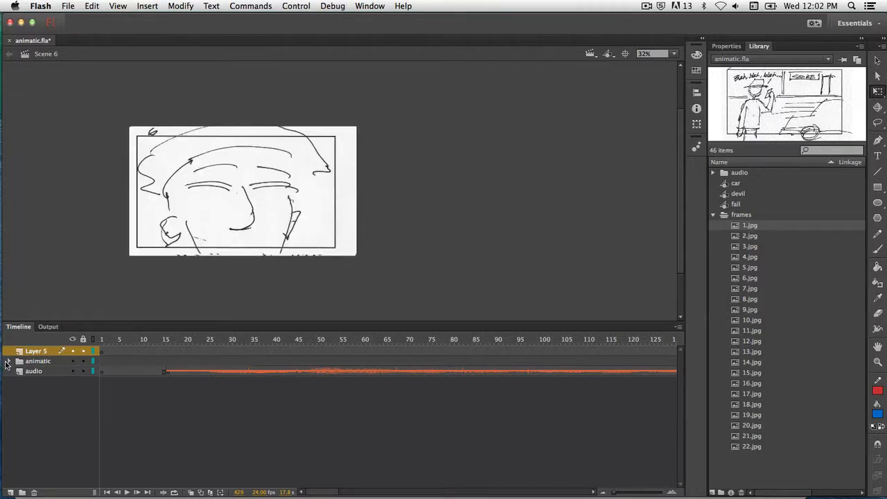
pyautogui.click(7, 361)
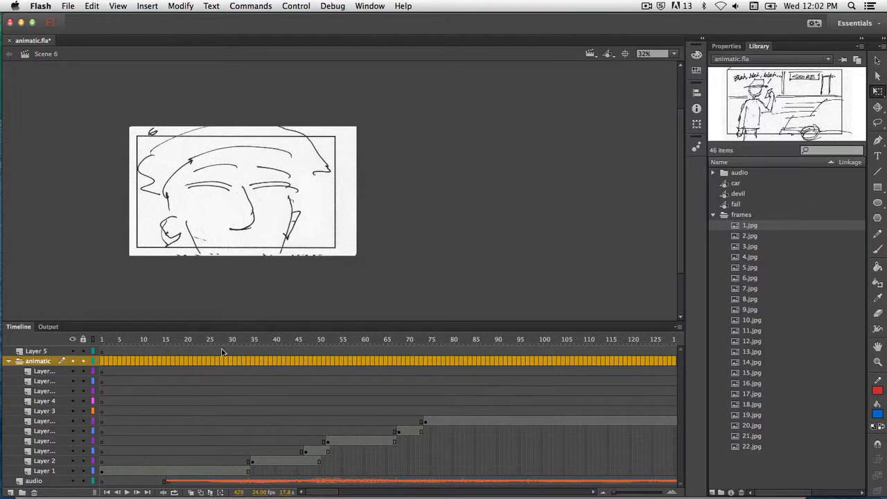
# - Scrub Scene 6 from frame 38 to frame 80 to examine how the face images alternate across the staggered layers
pyautogui.moveTo(233, 344); pyautogui.dragTo(266, 345)
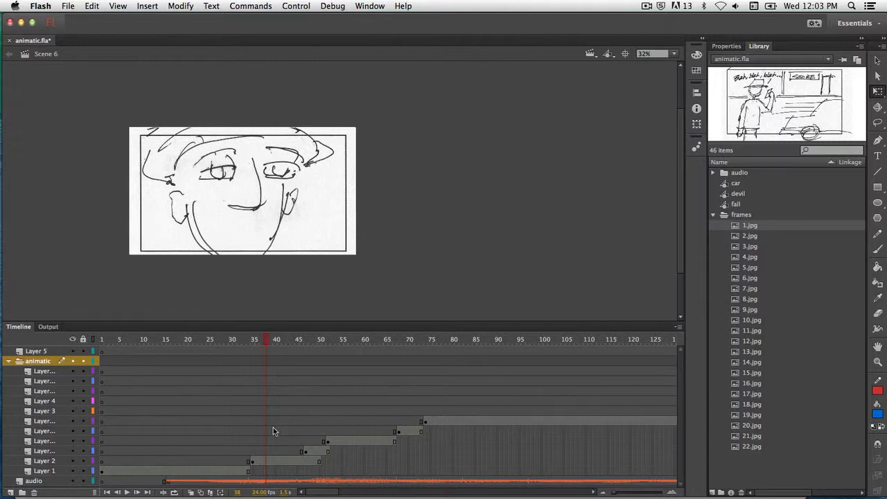
pyautogui.moveTo(274, 343); pyautogui.dragTo(298, 352)
pyautogui.click(312, 342)
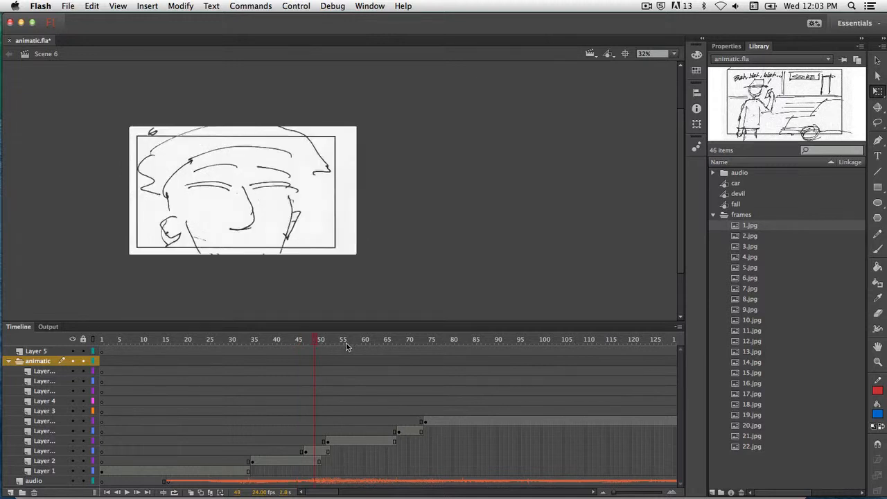
pyautogui.click(347, 342)
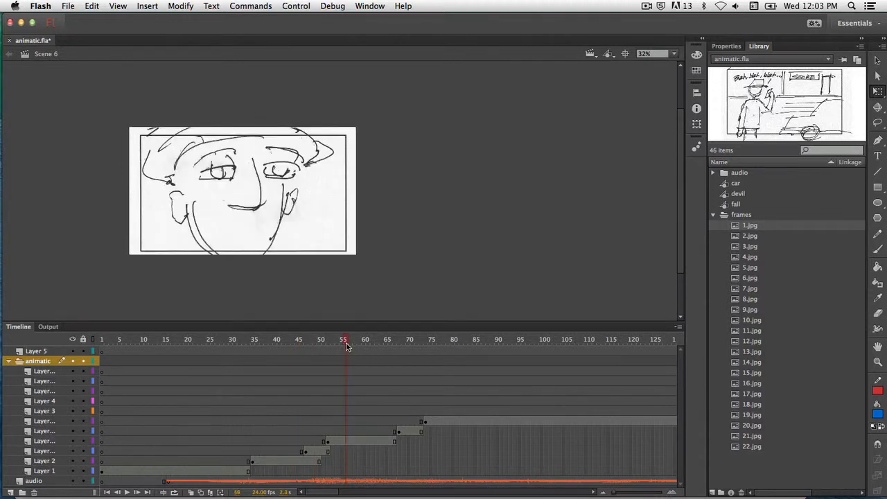
pyautogui.click(409, 343)
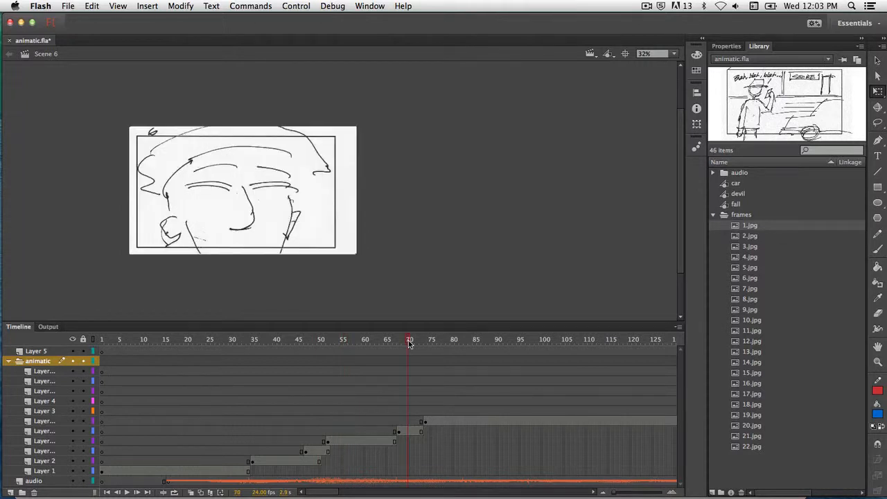
pyautogui.click(454, 341)
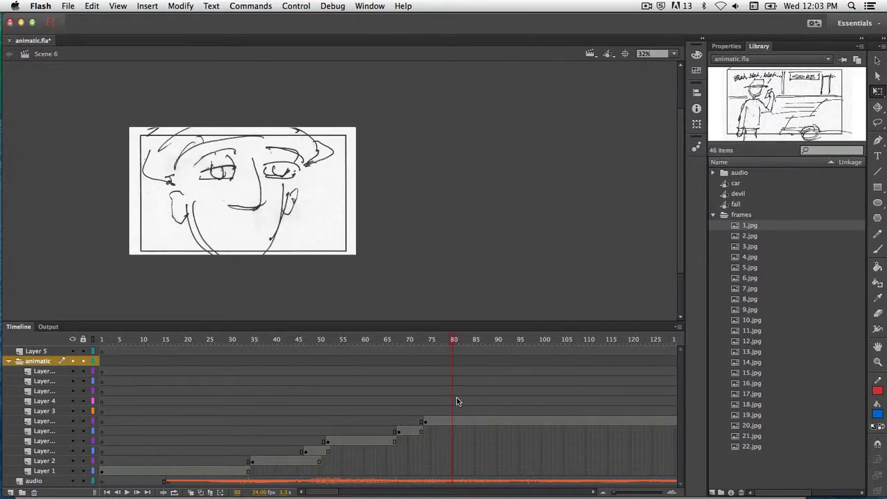
# - Examine Scene 6's remaining image changes at frames 192, 217, 318 and 405, and on to frame 451
pyautogui.moveTo(334, 493); pyautogui.dragTo(366, 492)
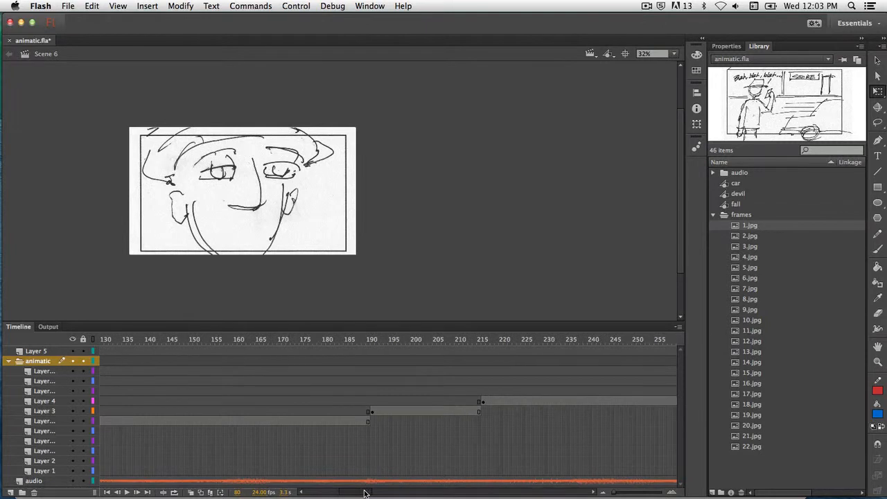
pyautogui.click(375, 350)
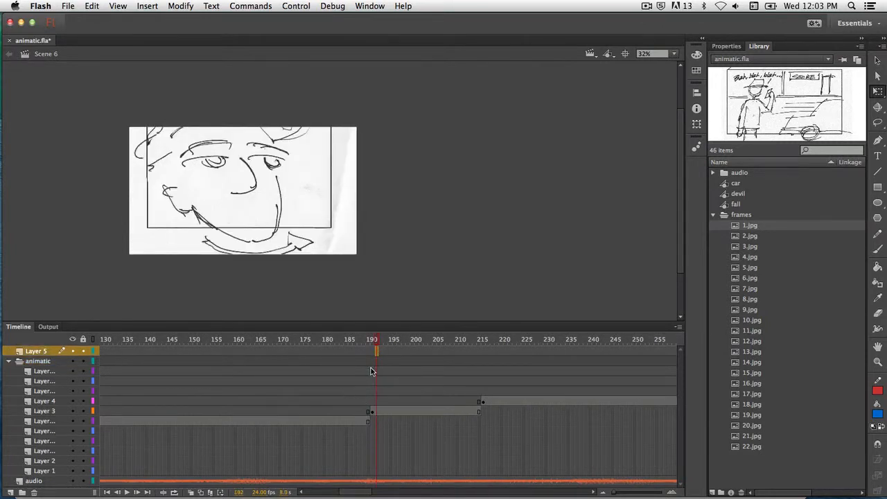
pyautogui.moveTo(376, 352)
pyautogui.mouseDown()
pyautogui.moveTo(345, 355)
pyautogui.moveTo(373, 355)
pyautogui.moveTo(335, 343)
pyautogui.moveTo(487, 348)
pyautogui.mouseUp()
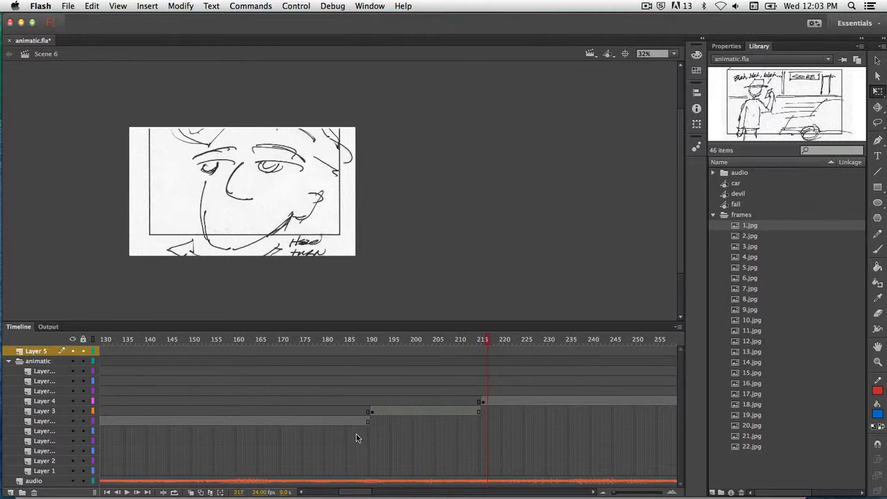
pyautogui.moveTo(356, 493); pyautogui.dragTo(385, 493)
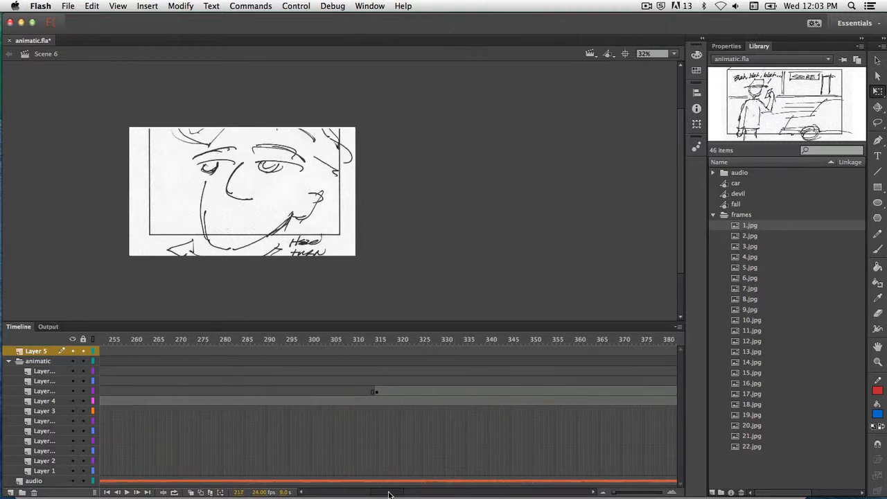
pyautogui.moveTo(411, 347); pyautogui.dragTo(421, 348)
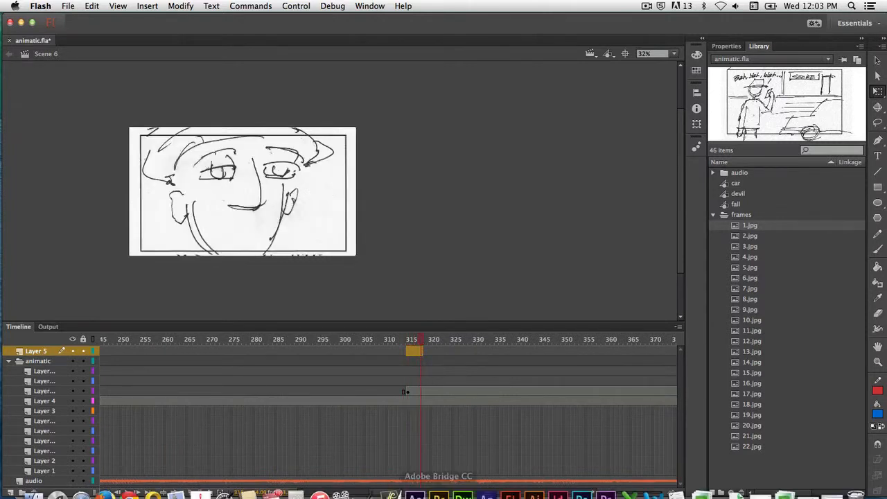
pyautogui.moveTo(398, 493)
pyautogui.mouseDown()
pyautogui.moveTo(425, 491)
pyautogui.moveTo(404, 491)
pyautogui.mouseUp()
pyautogui.click(558, 350)
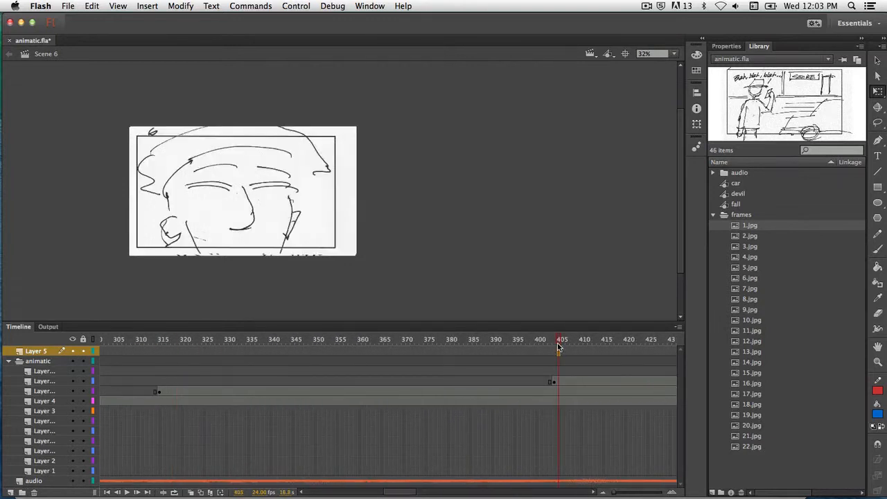
pyautogui.hscroll(5, 414, 480)
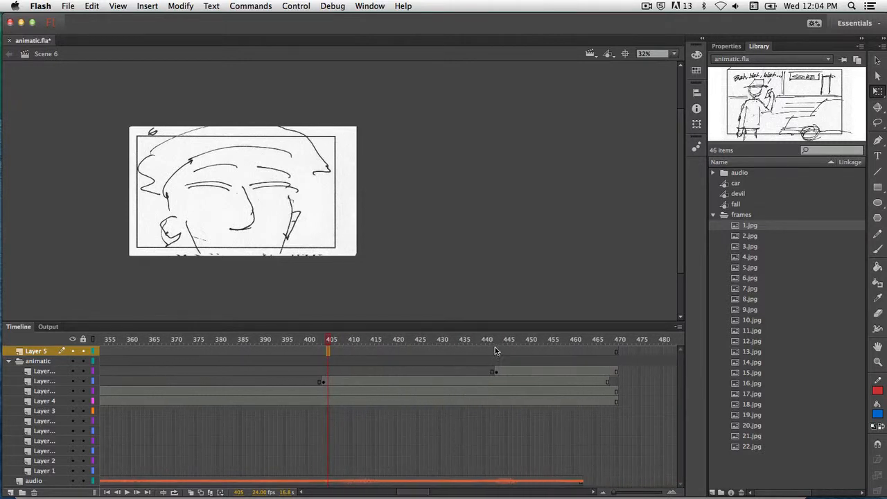
pyautogui.moveTo(494, 345); pyautogui.dragTo(531, 345)
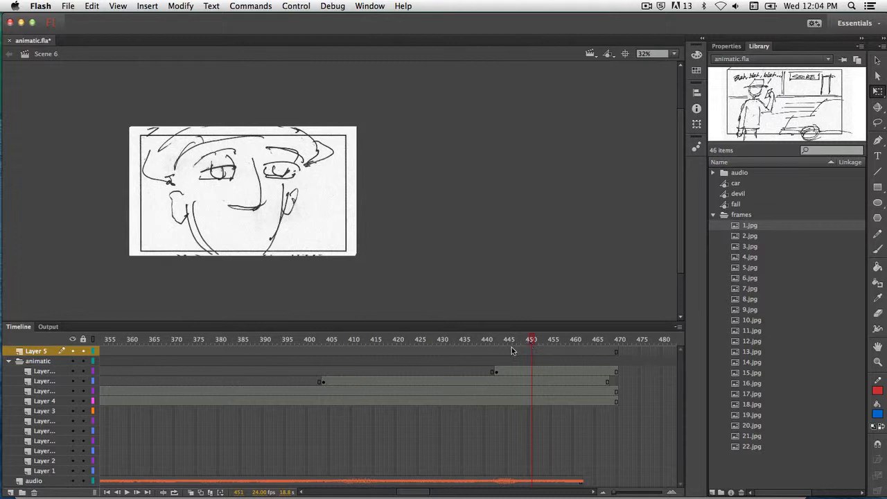
# - Collapse Scene 6's animatic folder and open Scene 7
pyautogui.click(10, 361)
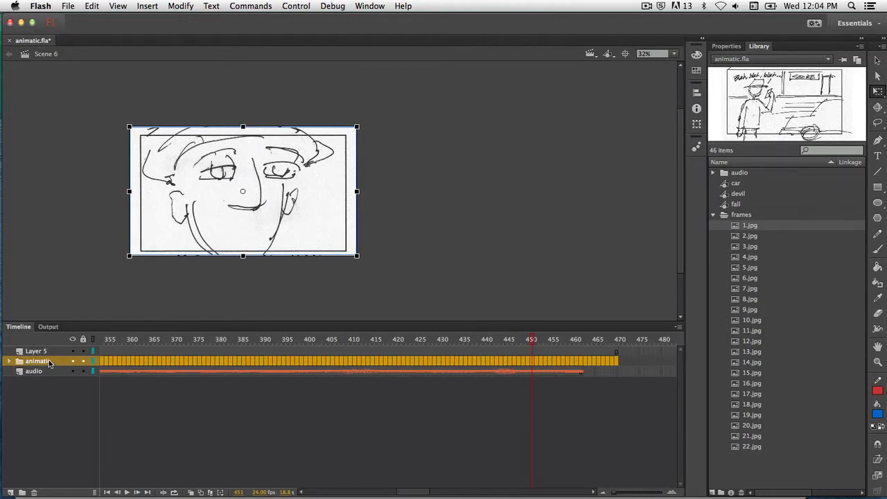
pyautogui.click(65, 399)
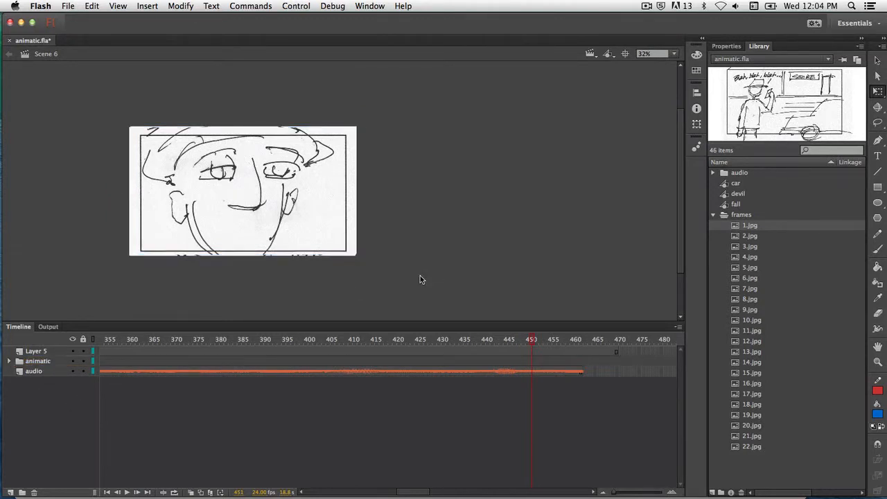
pyautogui.click(591, 54)
pyautogui.click(607, 141)
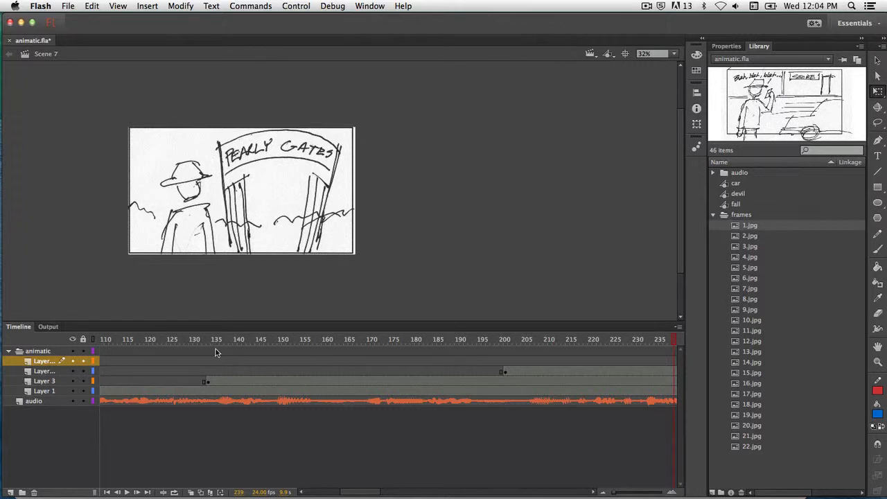
# - Examine how Scene 7's images alternate with the voice audio at frames 168, 128, 142, 204 and 252
pyautogui.moveTo(334, 343); pyautogui.dragTo(359, 342)
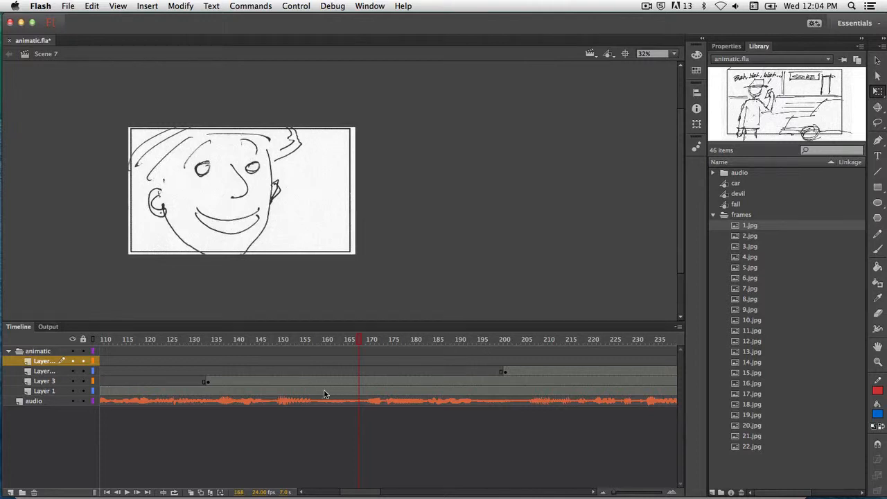
pyautogui.click(180, 342)
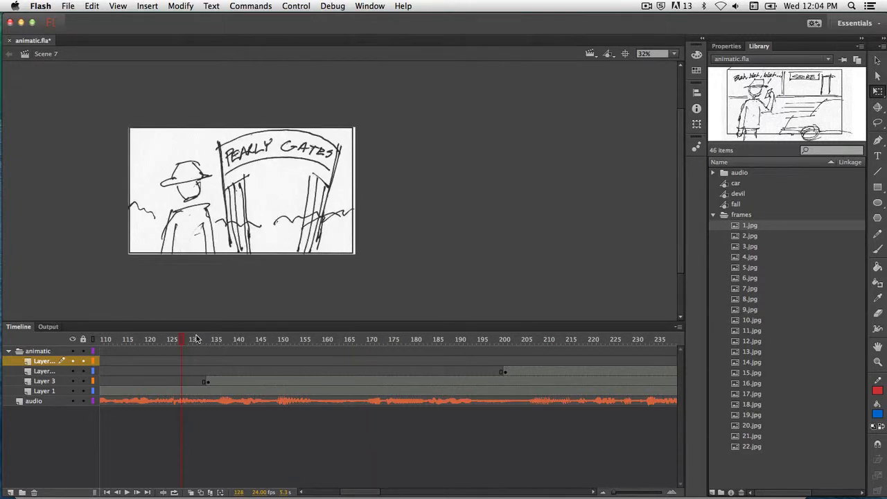
pyautogui.click(243, 342)
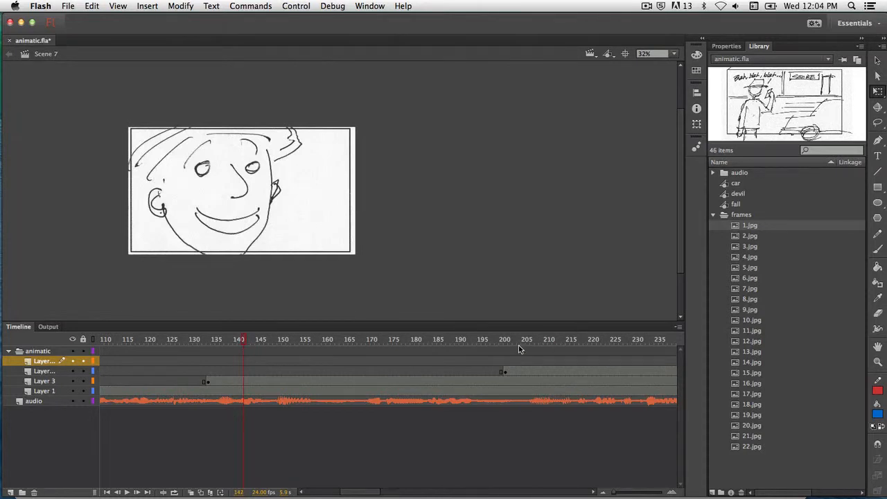
pyautogui.click(518, 341)
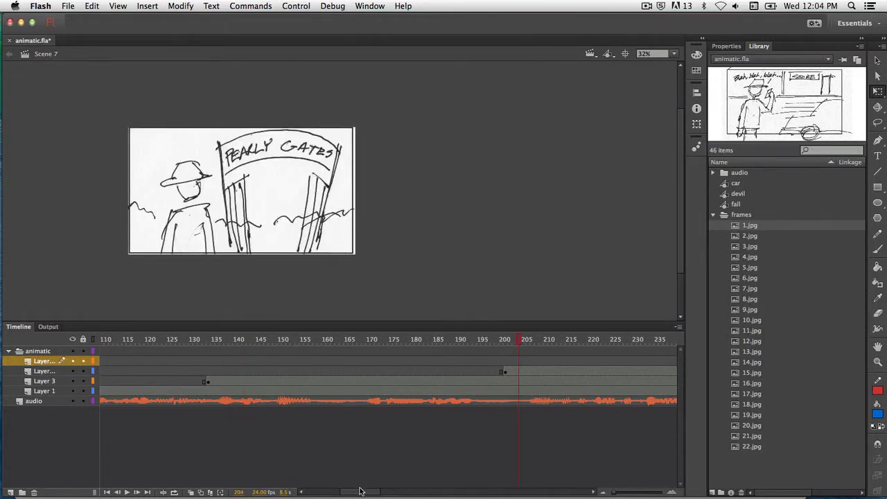
pyautogui.moveTo(359, 491); pyautogui.dragTo(392, 491)
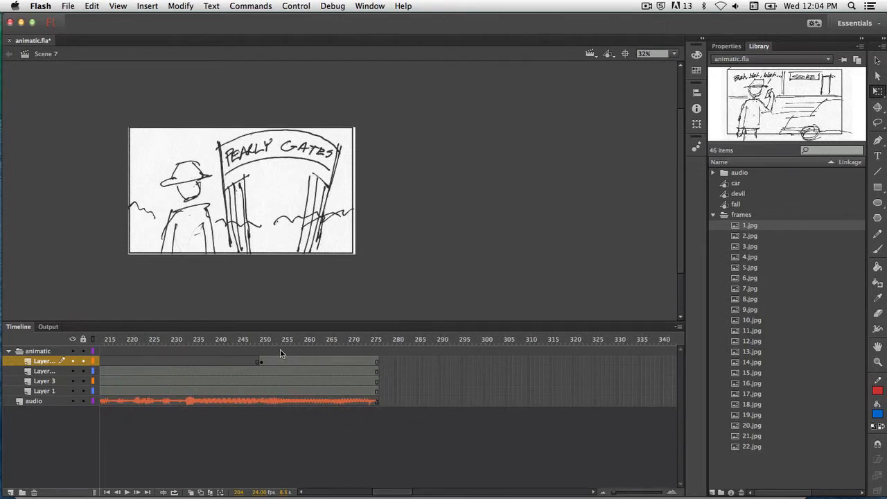
pyautogui.click(272, 343)
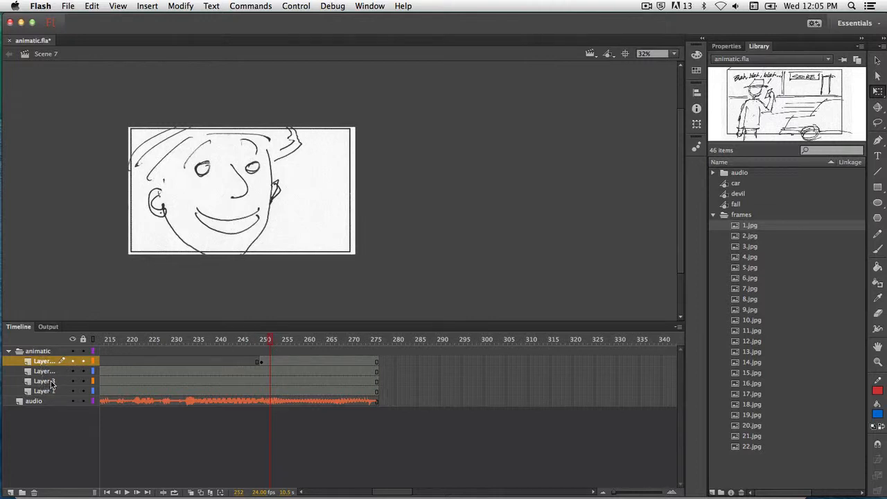
# - Open Scene 8 to view its layers, and move on to Scene 9
pyautogui.click(589, 53)
pyautogui.click(590, 152)
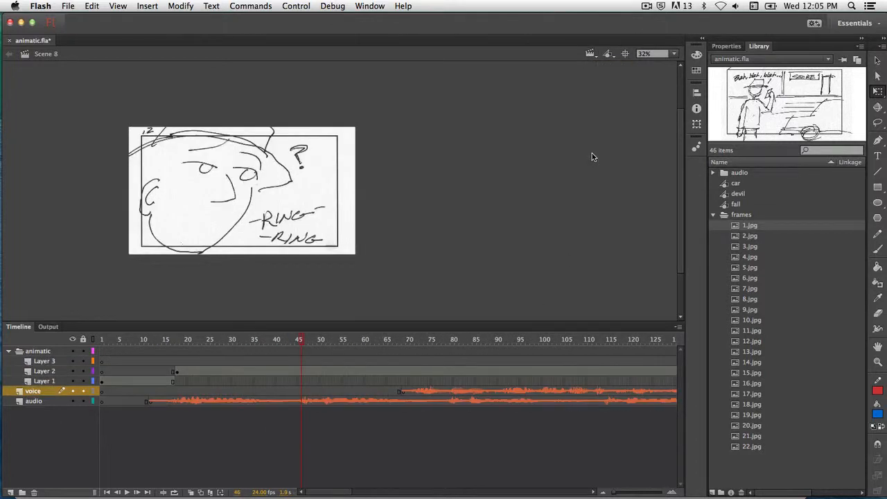
pyautogui.click(594, 55)
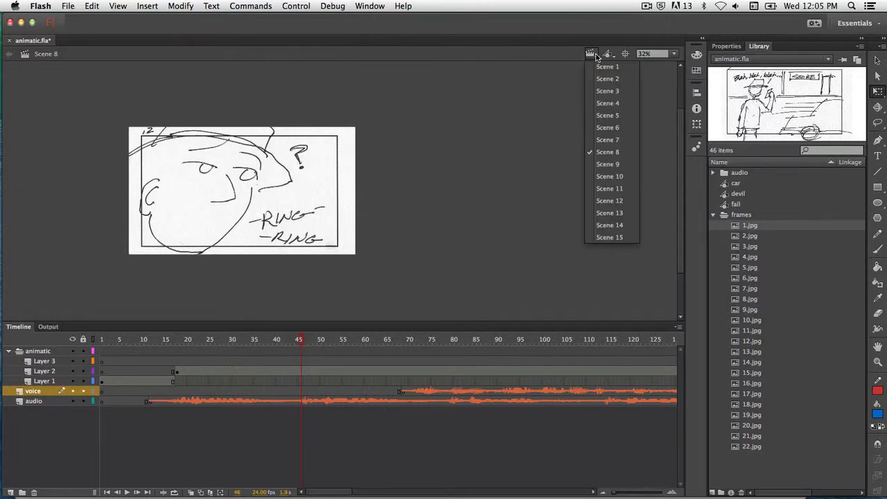
pyautogui.click(606, 169)
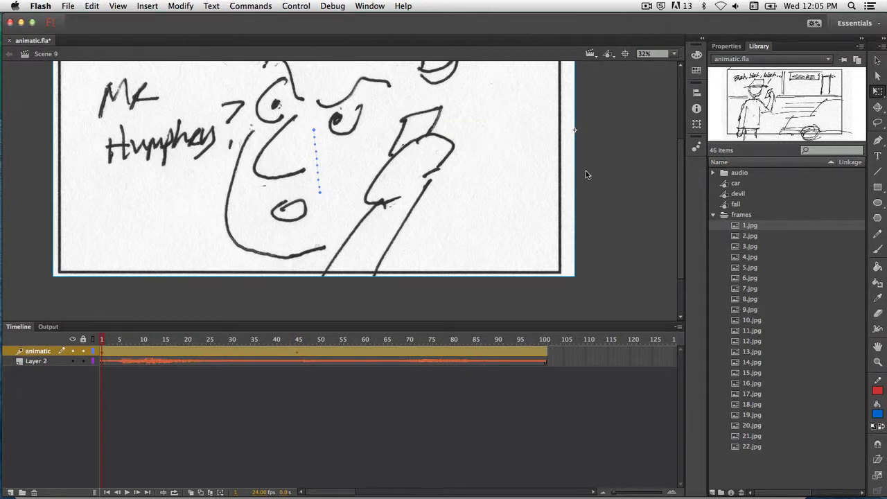
# - Switch Scene 9's layers to outlines and back, and scrub to frame 52 to examine the image's motion tween
pyautogui.click(92, 339)
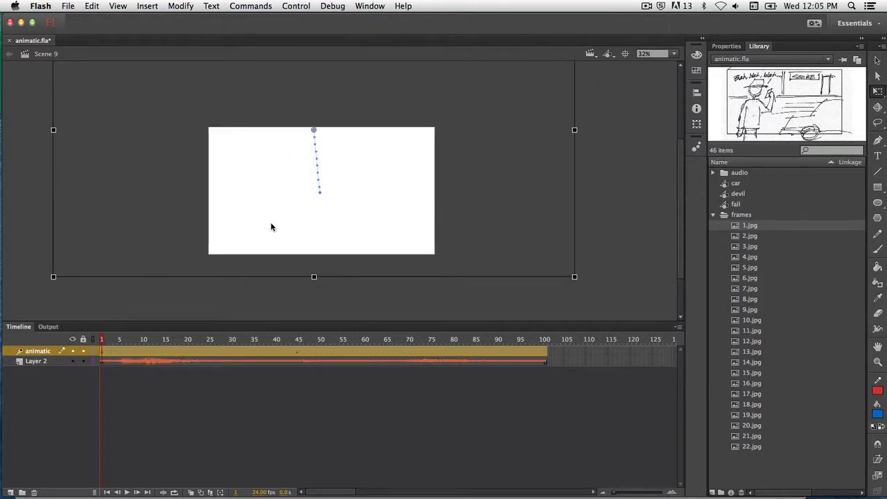
pyautogui.click(94, 340)
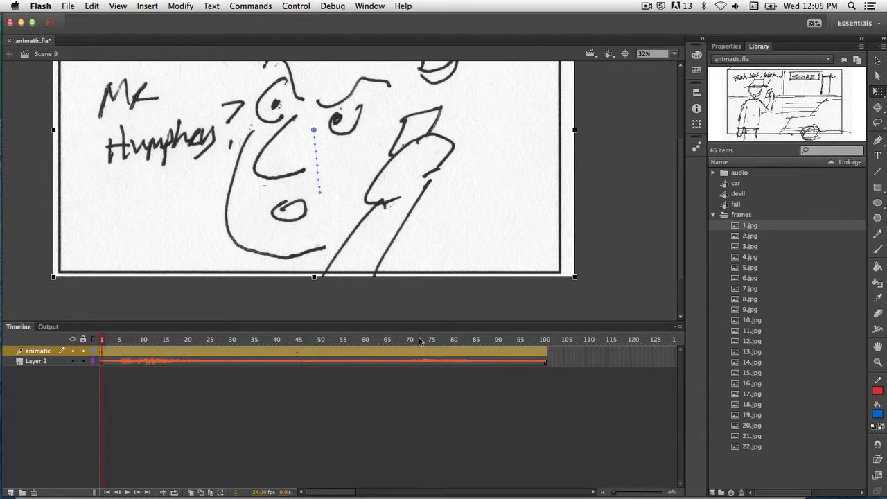
pyautogui.click(346, 343)
pyautogui.moveTo(346, 343); pyautogui.dragTo(328, 341)
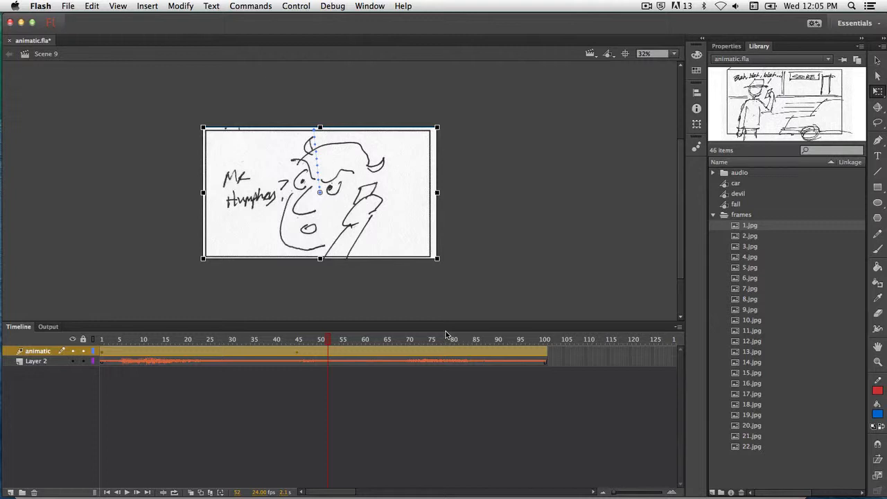
# - Open Scene 10
pyautogui.click(590, 54)
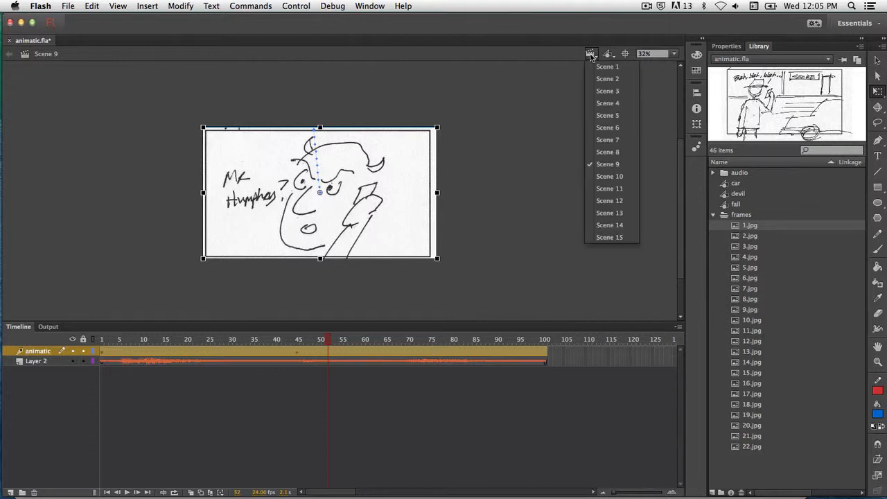
pyautogui.click(600, 179)
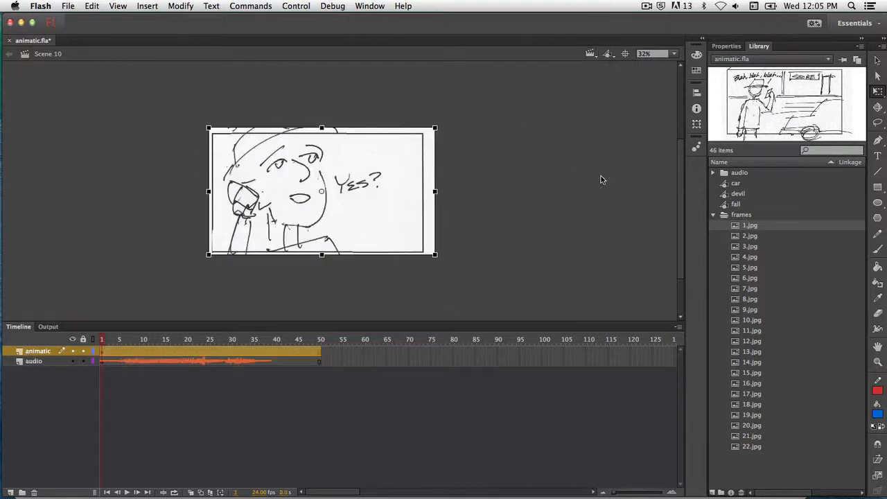
pyautogui.click(590, 54)
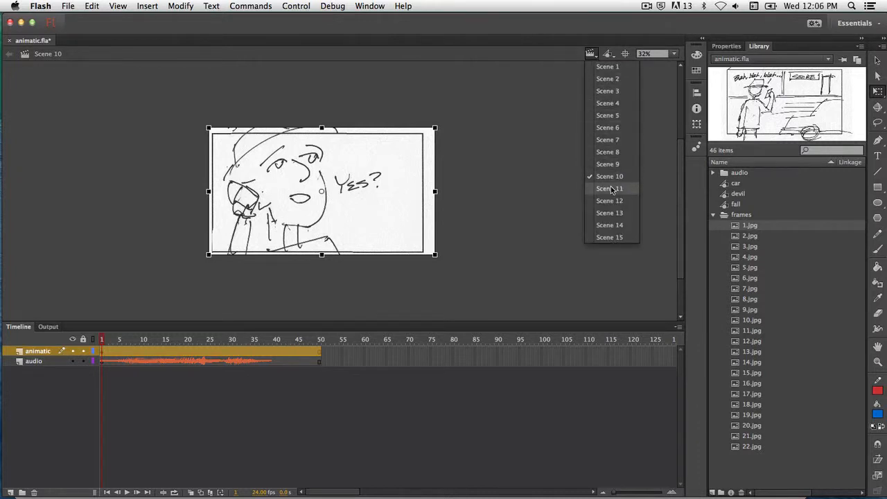
pyautogui.click(591, 55)
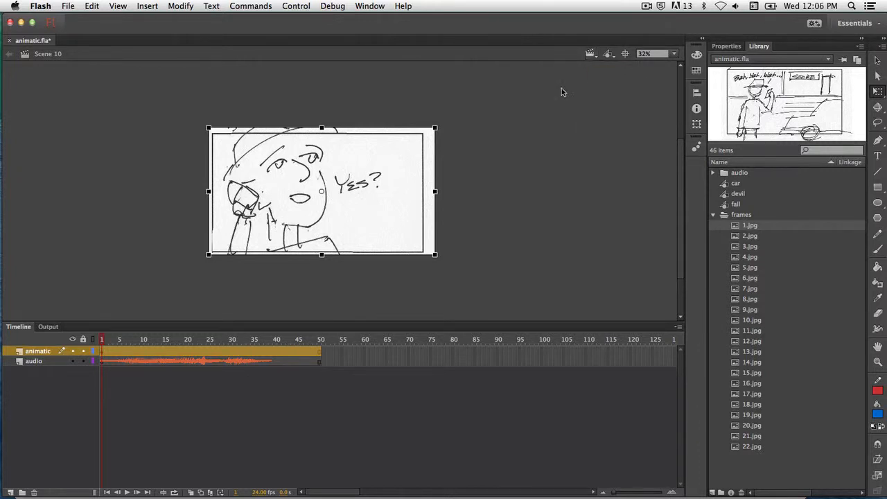
# - Remove frames 40 to 50 from Scene 10's animatic and audio layers
pyautogui.click(275, 350)
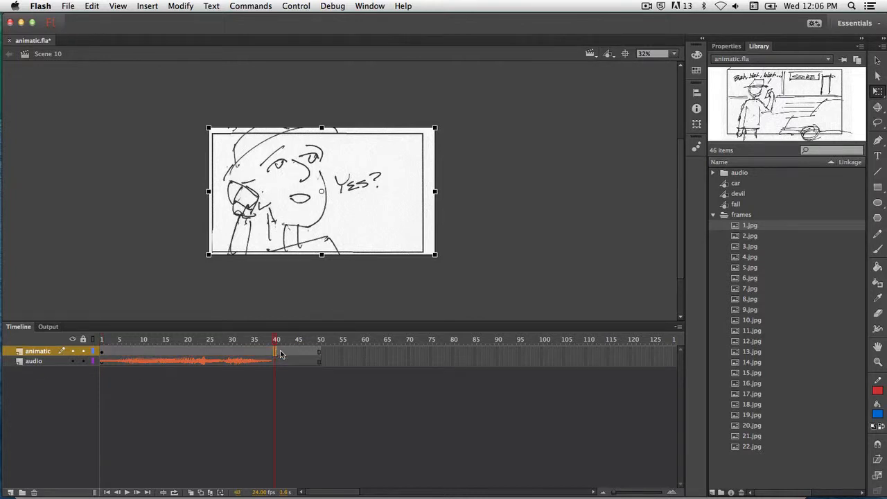
pyautogui.click(318, 361)
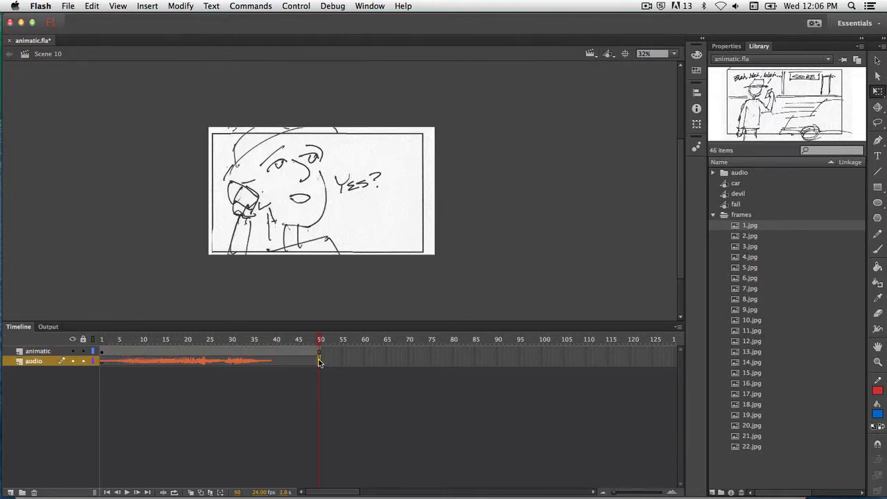
pyautogui.keyDown('shift'); pyautogui.click(275, 351); pyautogui.keyUp('shift')
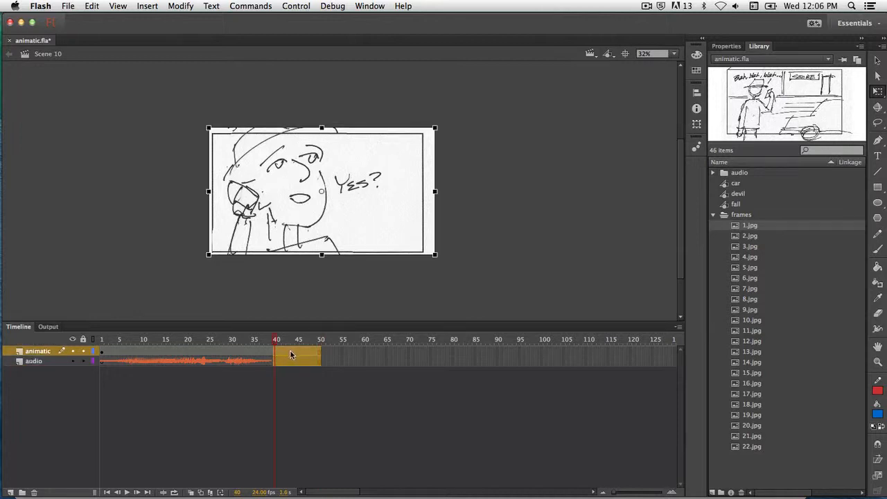
pyautogui.rightClick(290, 354)
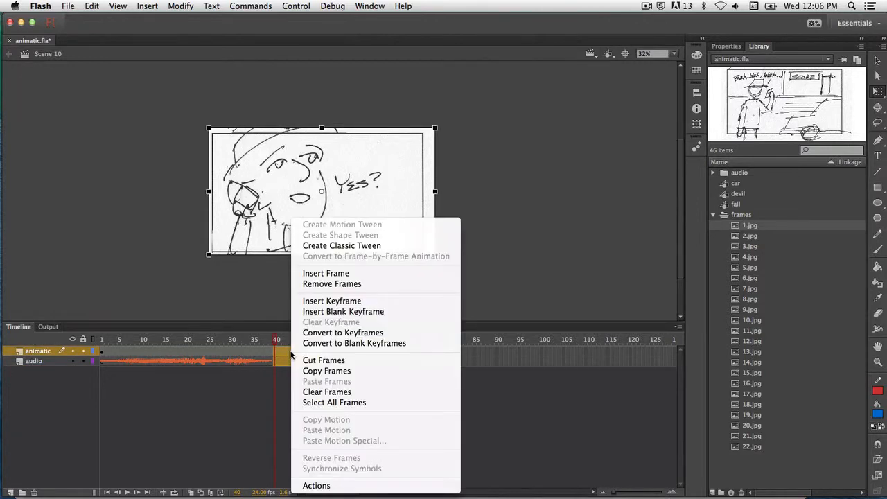
pyautogui.click(311, 284)
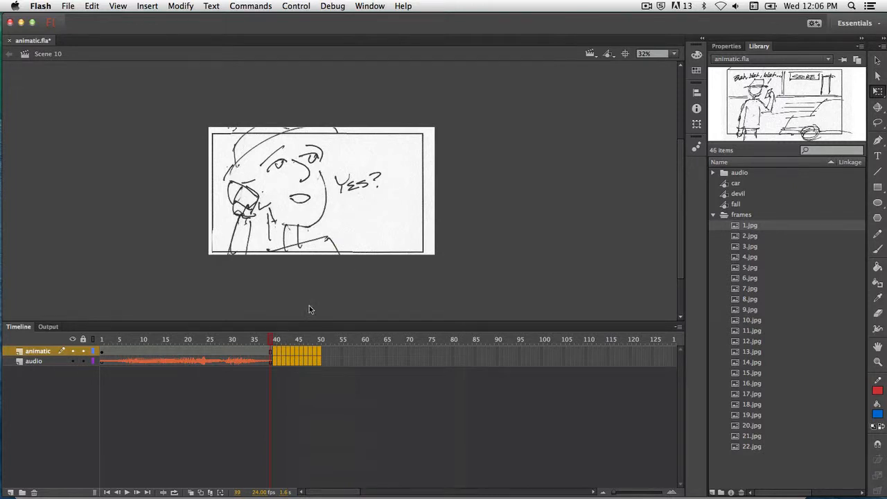
# - Open Scene 15
pyautogui.click(590, 54)
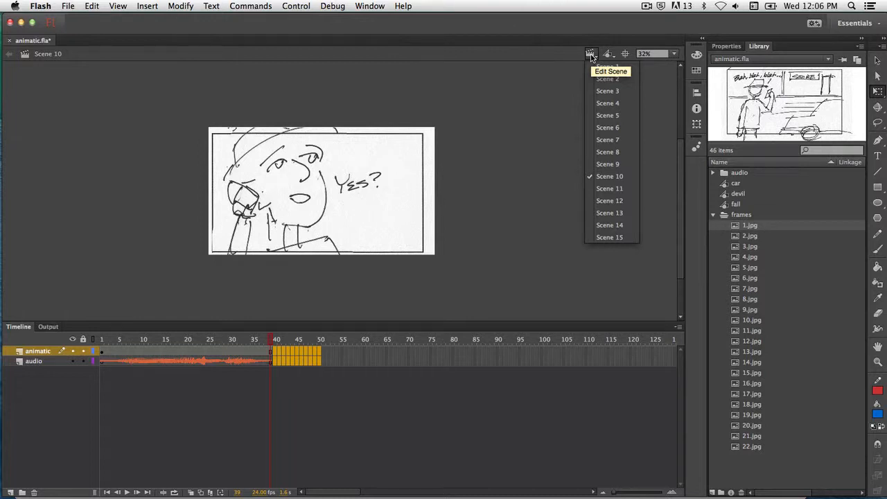
pyautogui.click(590, 54)
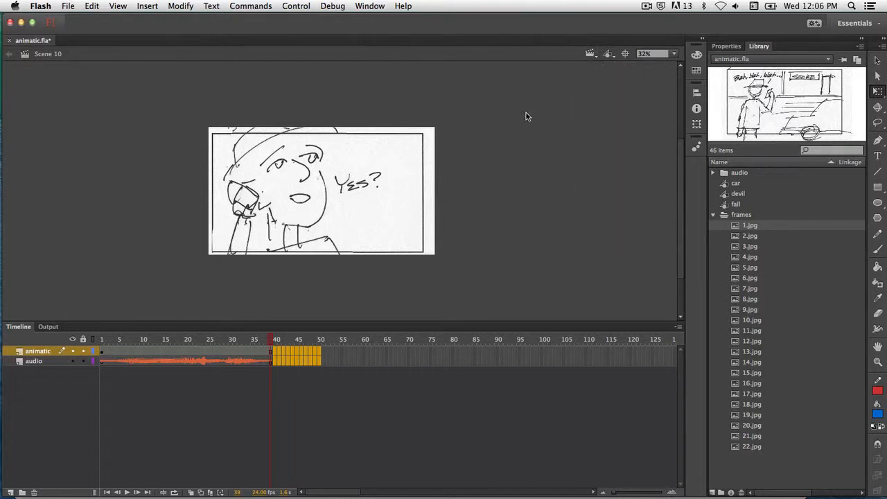
pyautogui.click(590, 54)
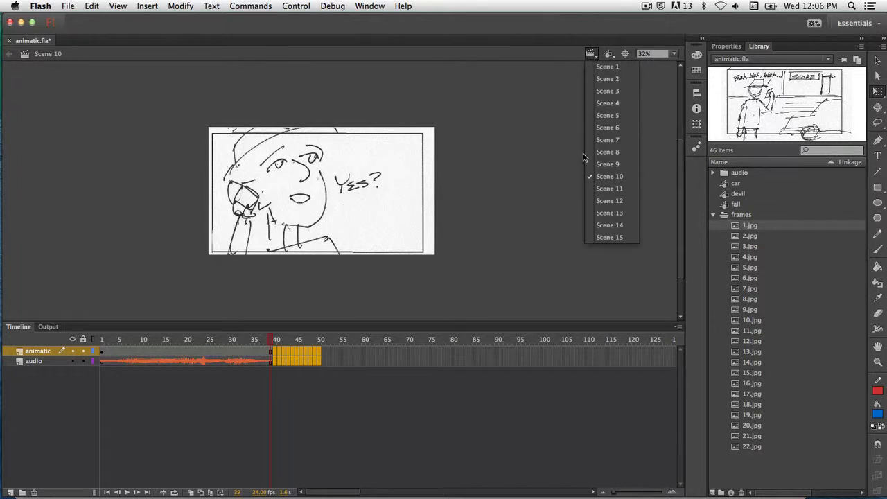
pyautogui.click(595, 237)
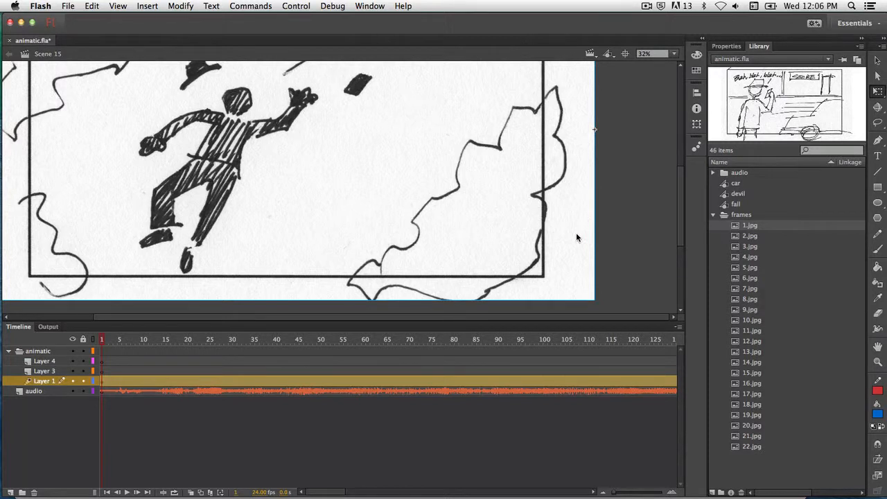
# - Scrub Scene 15's falling-man tween to frame 15 and examine the image changes at frames 179, 180 and 256
pyautogui.click(303, 231)
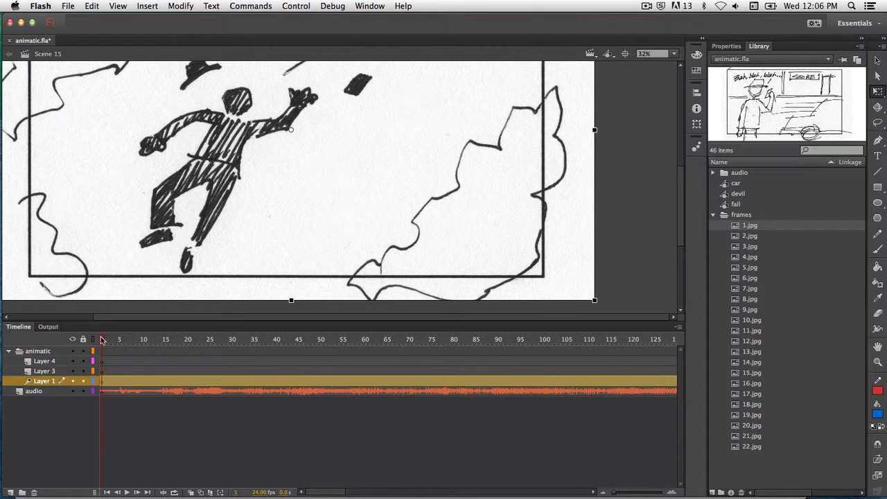
pyautogui.moveTo(104, 338); pyautogui.dragTo(165, 339)
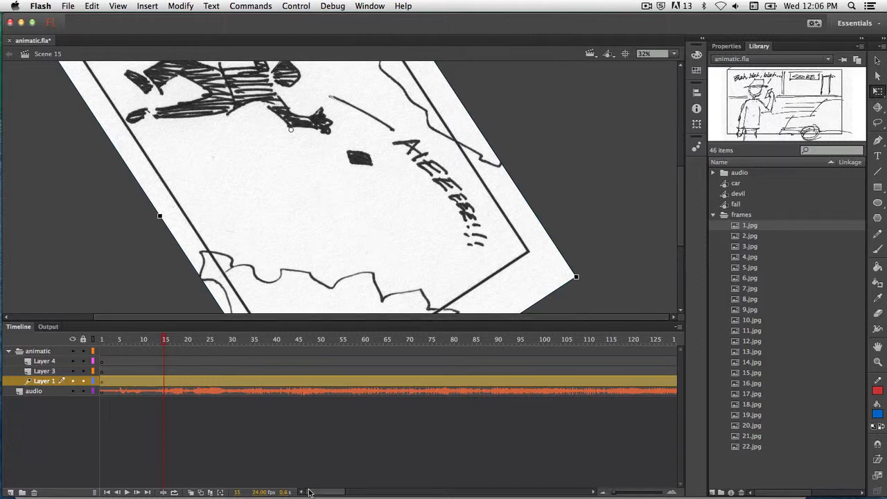
pyautogui.press('super+minus')
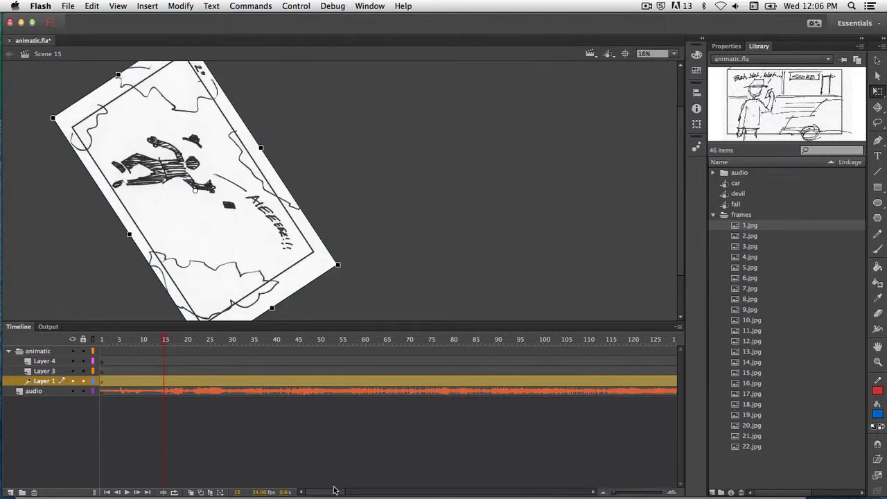
pyautogui.moveTo(334, 491); pyautogui.dragTo(370, 485)
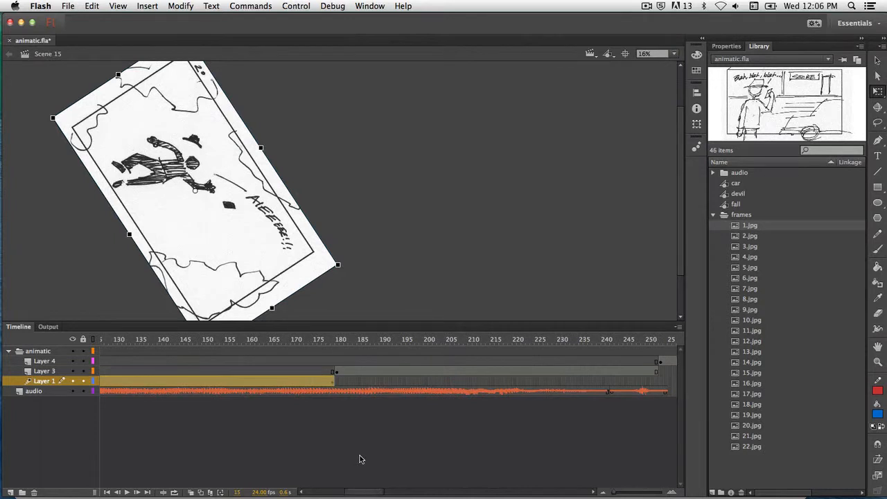
pyautogui.click(331, 341)
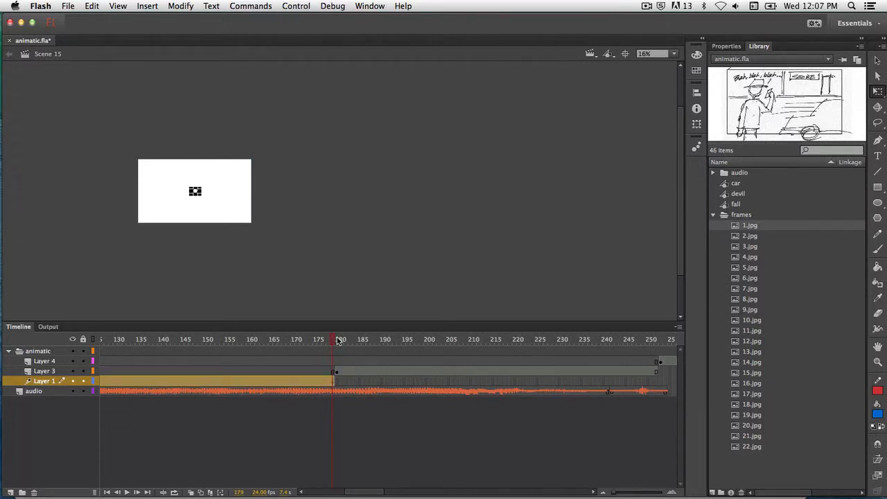
pyautogui.click(337, 341)
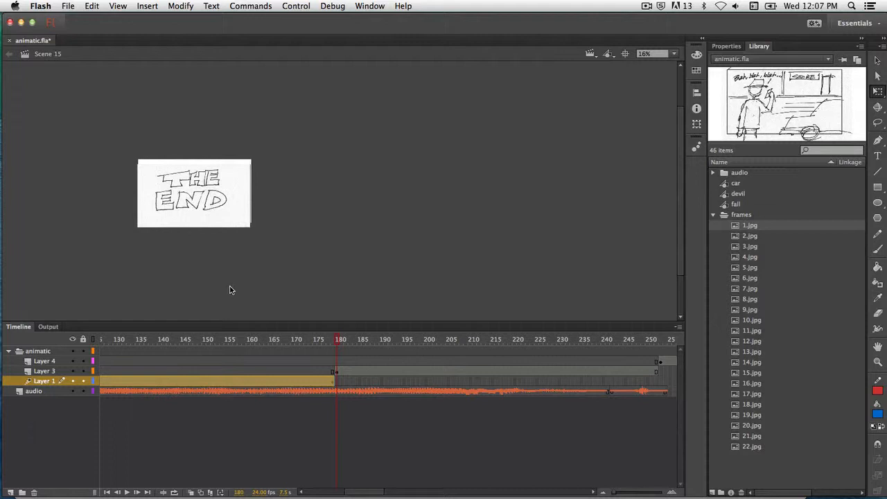
pyautogui.moveTo(372, 494); pyautogui.dragTo(393, 494)
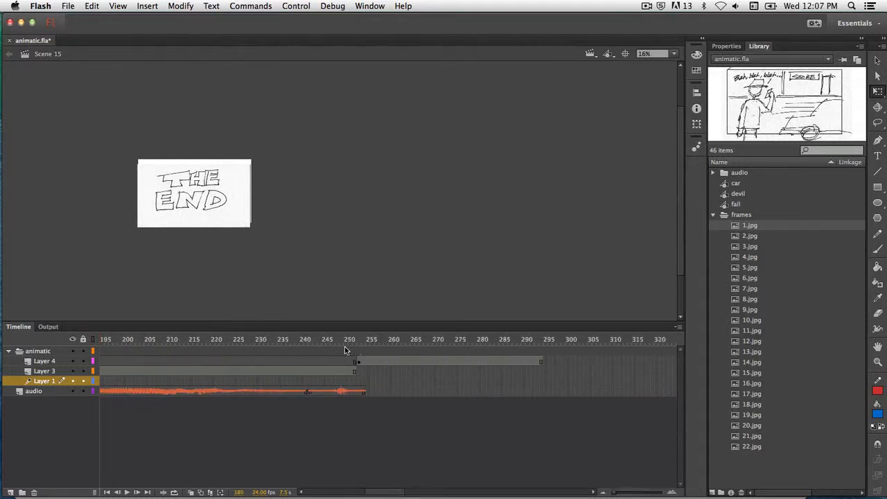
pyautogui.moveTo(331, 342); pyautogui.dragTo(373, 344)
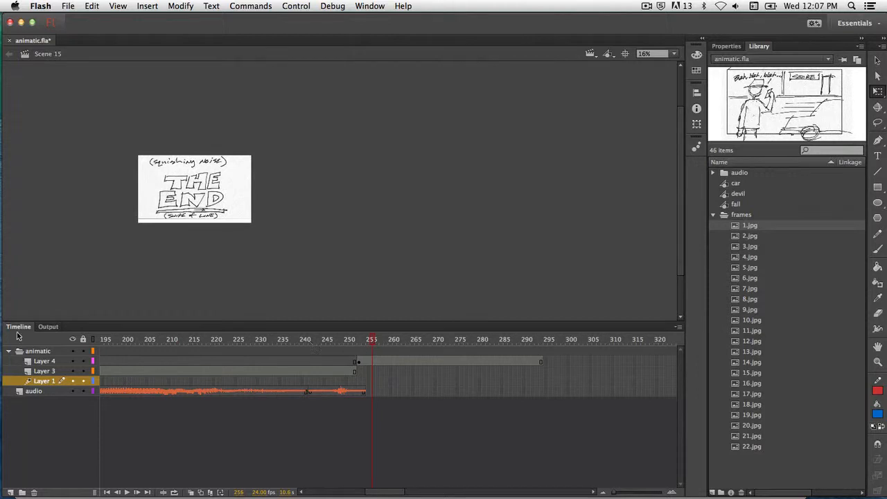
# - Collapse Scene 15's animatic folder
pyautogui.click(9, 351)
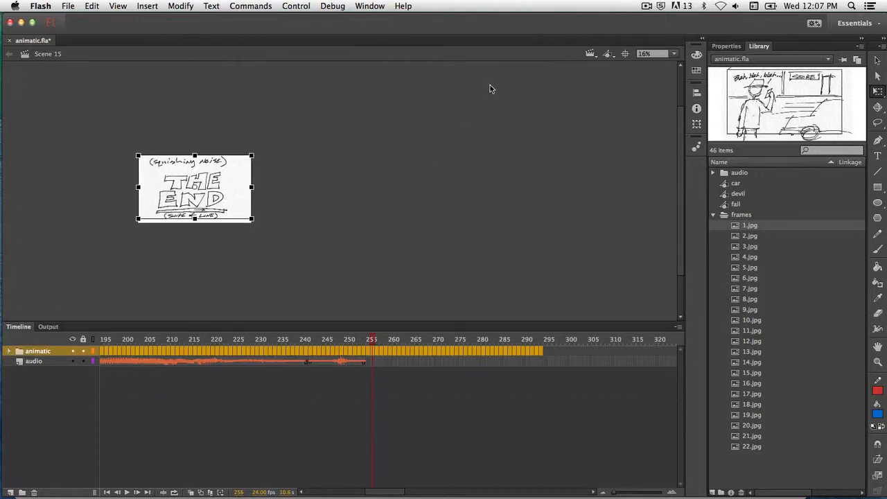
pyautogui.scroll(-2, 486, 89)
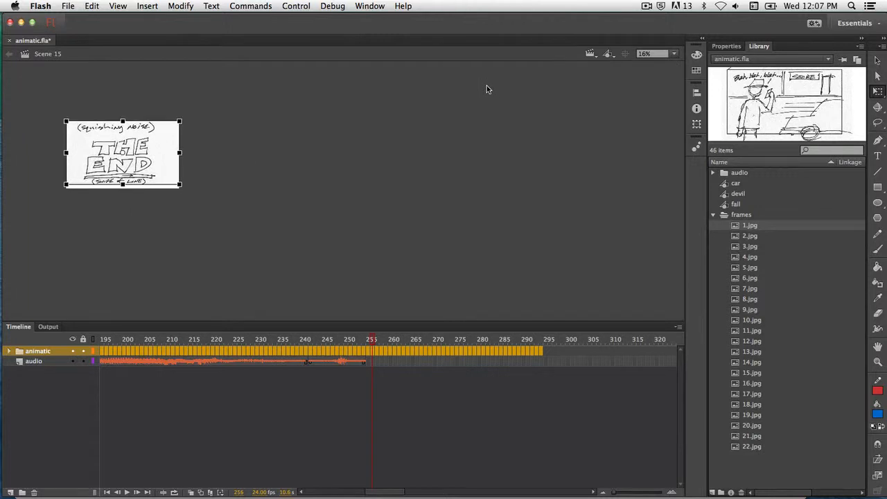
# - Fit Scene 15's stage in the window and deselect the THE END artwork
pyautogui.click(671, 54)
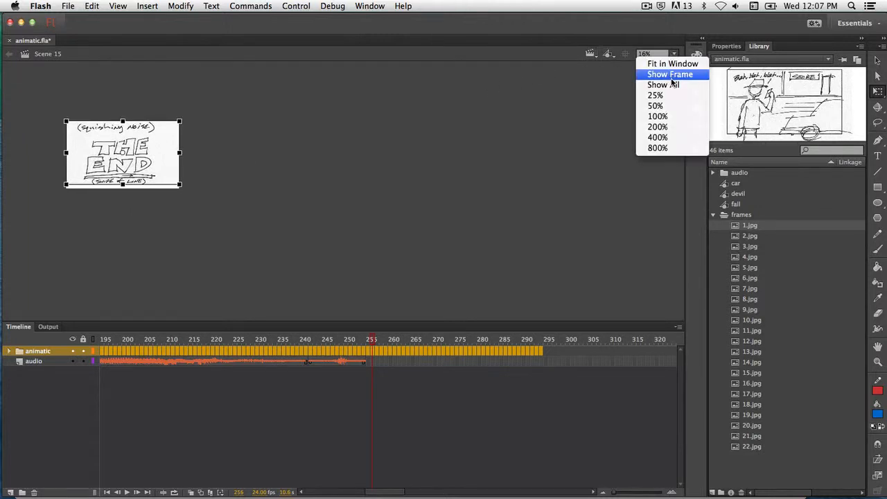
pyautogui.click(670, 64)
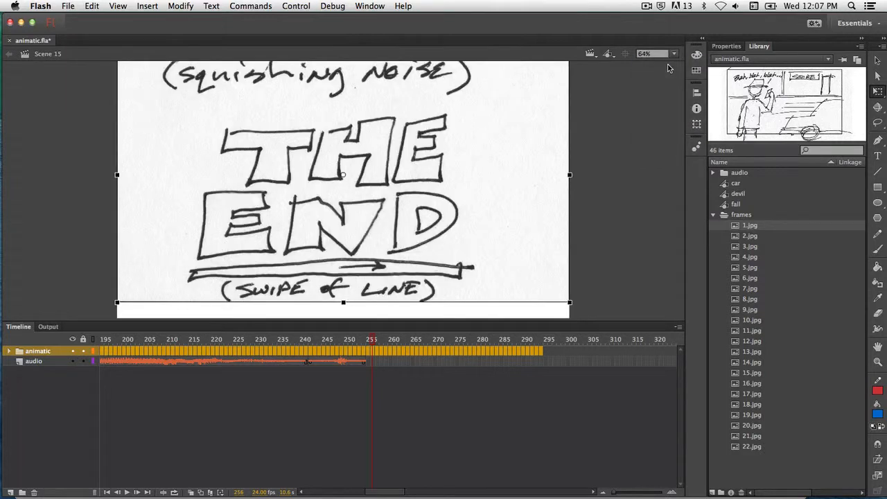
pyautogui.click(592, 118)
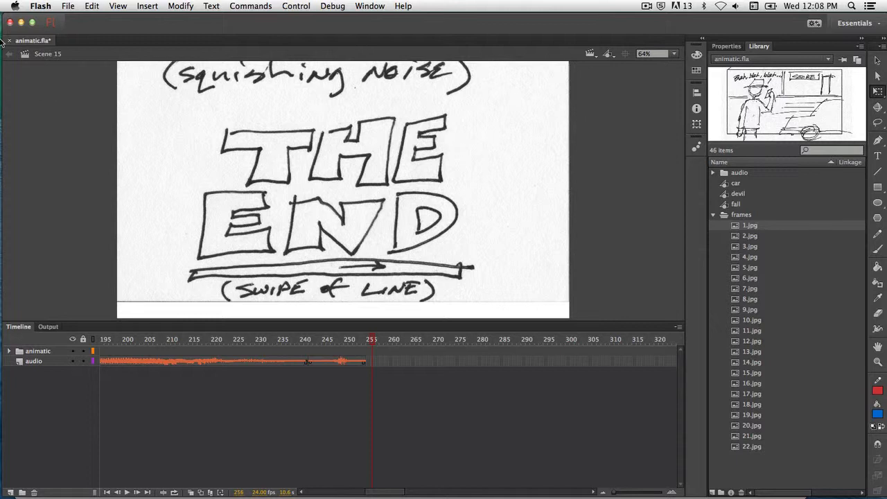
# - Examine the Export Video settings for render size, stage color, Media Encoder conversion, stopping point and output file, and close them without exporting
pyautogui.click(66, 5)
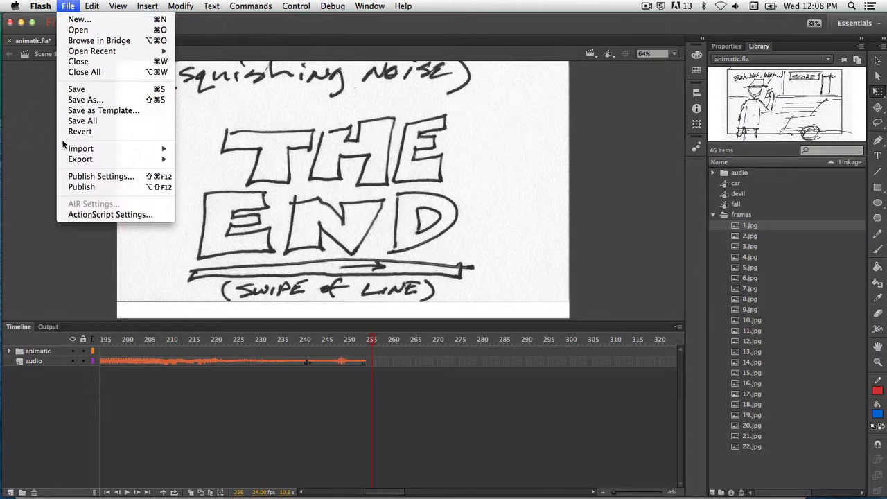
pyautogui.moveTo(72, 163)
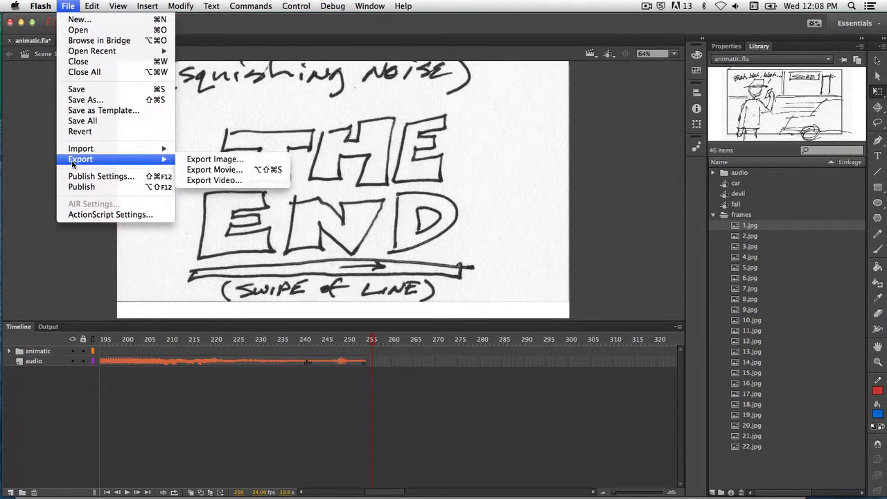
pyautogui.click(210, 180)
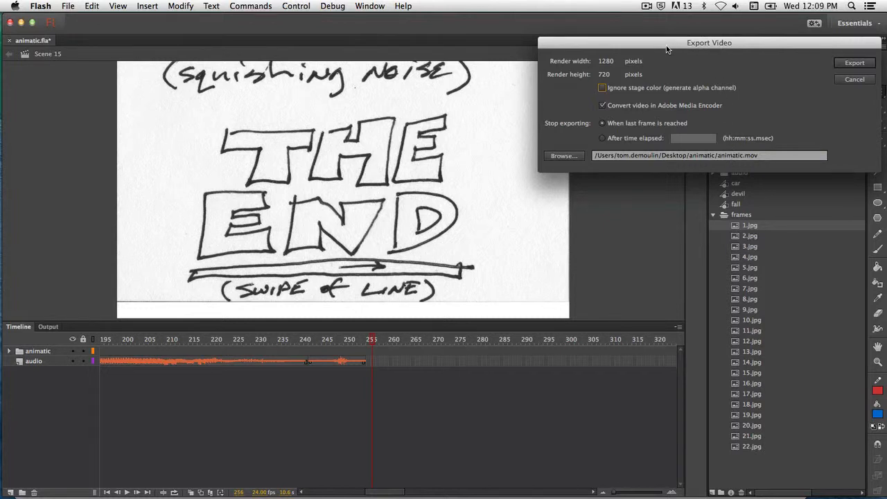
pyautogui.moveTo(666, 45); pyautogui.dragTo(603, 50)
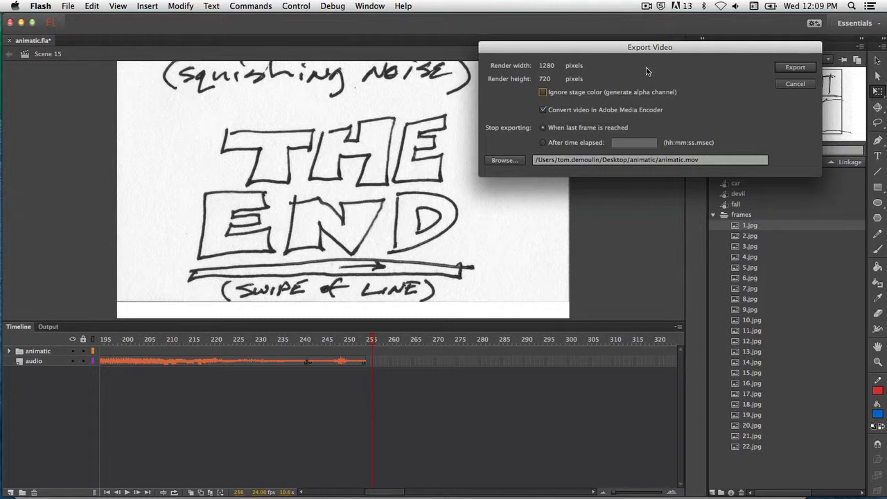
pyautogui.click(778, 86)
pyautogui.click(778, 86)
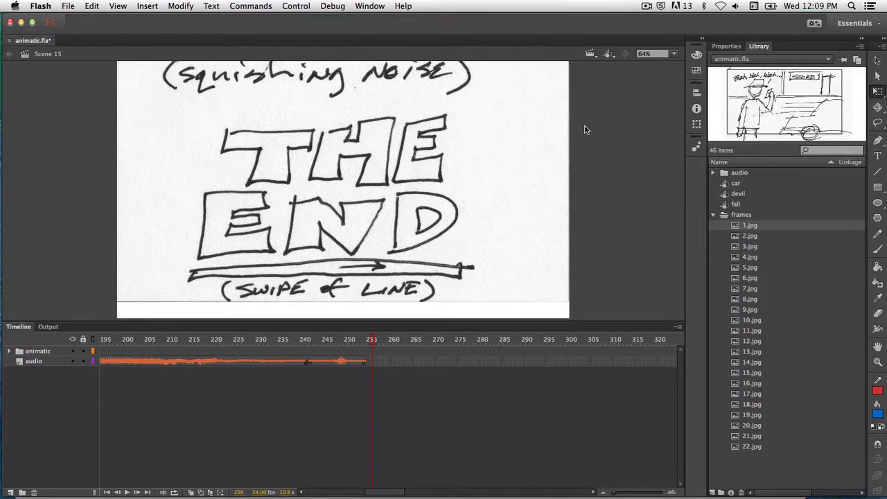